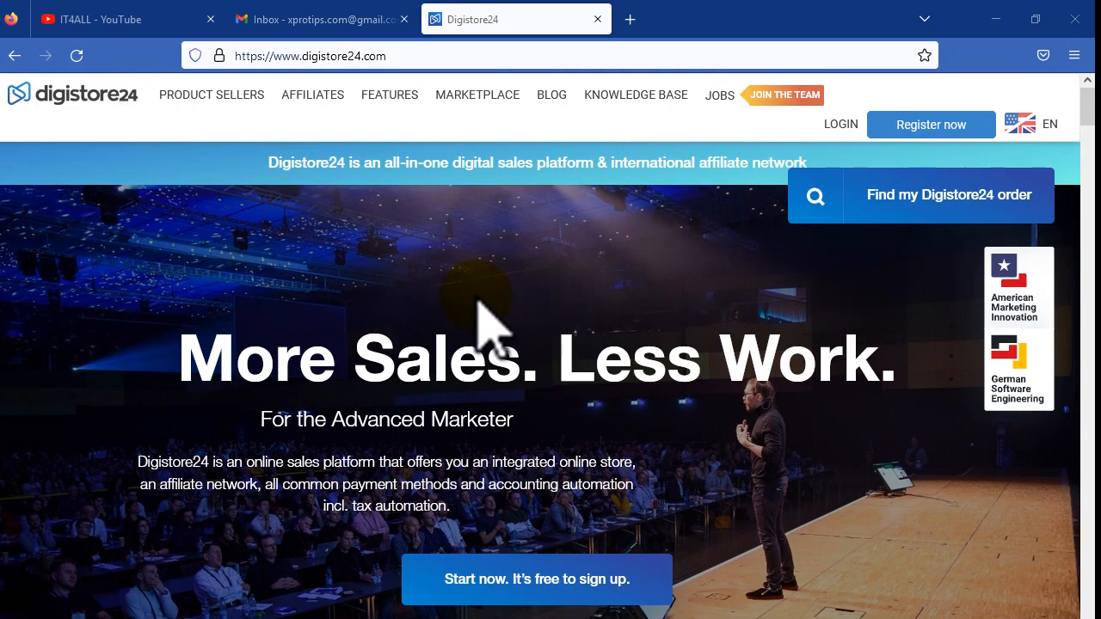
Step: Open the free Digistore24 account sign-up page via Register now
{"action": "scroll", "coordinate": [685, 357], "scroll_direction": "down", "scroll_amount": 3}
{"action": "scroll", "coordinate": [688, 361], "scroll_direction": "down", "scroll_amount": 6}
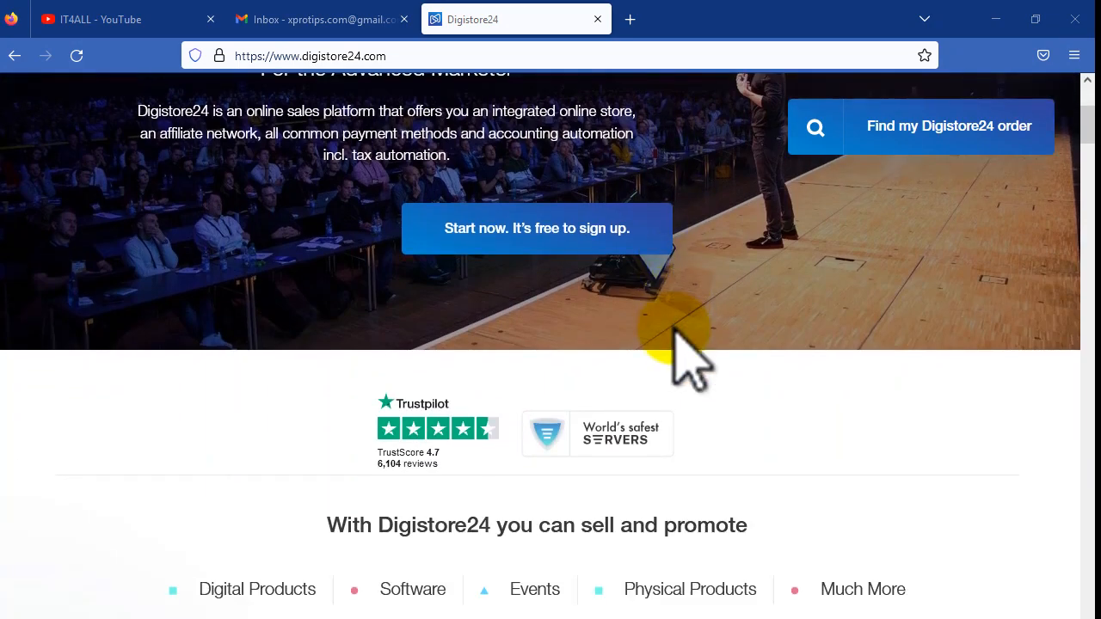
{"action": "scroll", "coordinate": [680, 351], "scroll_direction": "up", "scroll_amount": 6}
{"action": "scroll", "coordinate": [685, 357], "scroll_direction": "up", "scroll_amount": 3}
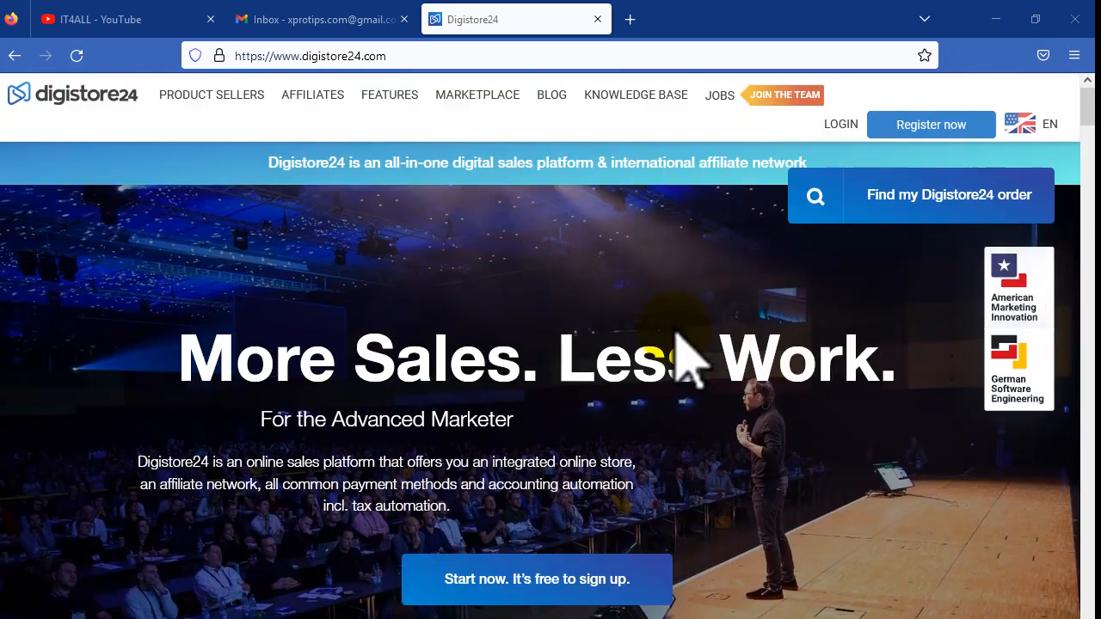
{"action": "left_click", "coordinate": [929, 124]}
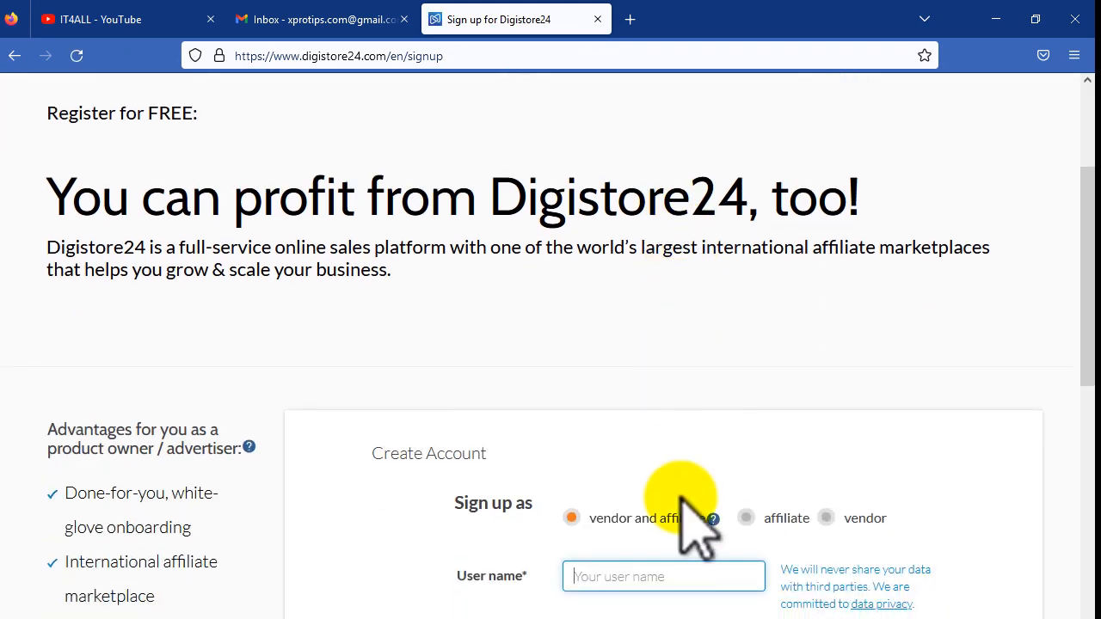
Step: Choose affiliate only as the Sign up as account type
{"action": "left_click", "coordinate": [602, 518]}
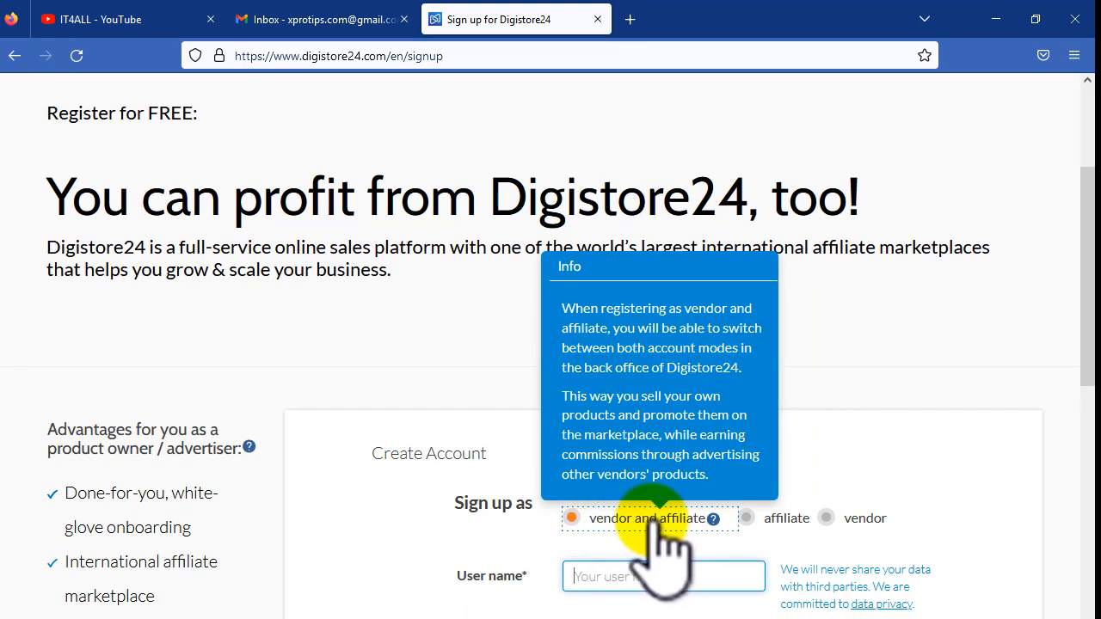
{"action": "left_click", "coordinate": [761, 516]}
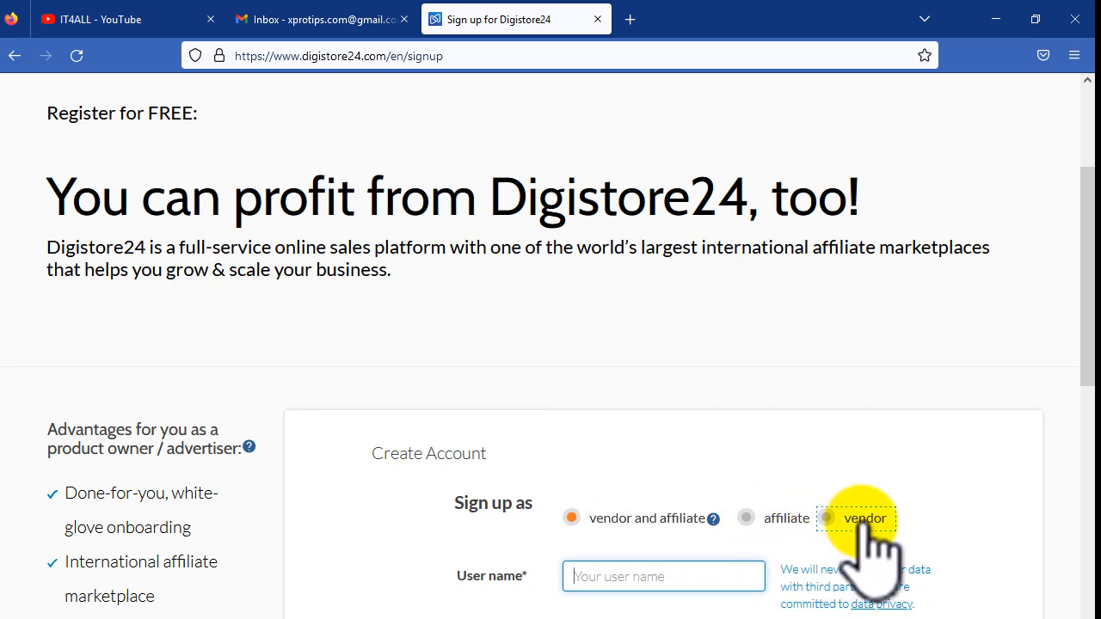
{"action": "left_click", "coordinate": [772, 521]}
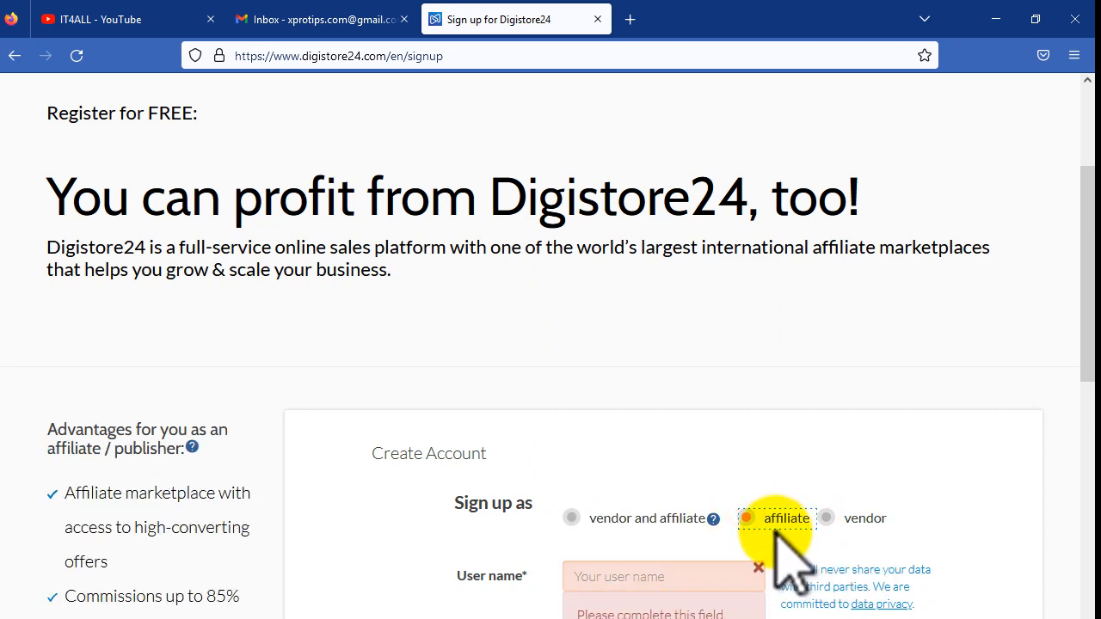
{"action": "scroll", "coordinate": [778, 538], "scroll_direction": "down", "scroll_amount": 3}
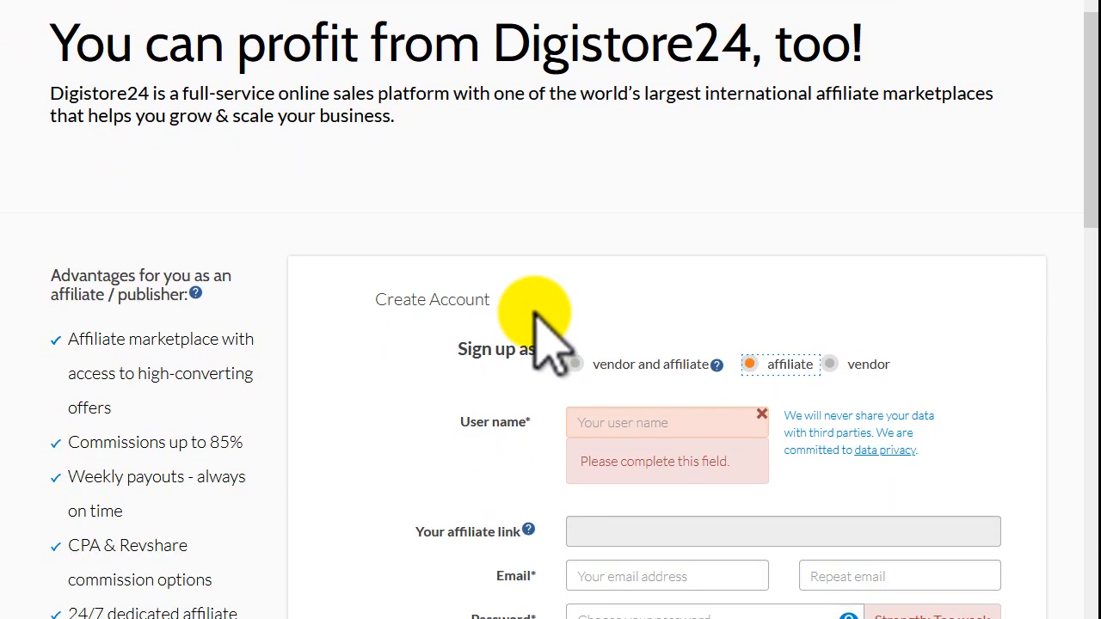
Step: Enter a user name in the Create Account form
{"action": "left_click", "coordinate": [648, 417]}
{"action": "type", "text": "w"}
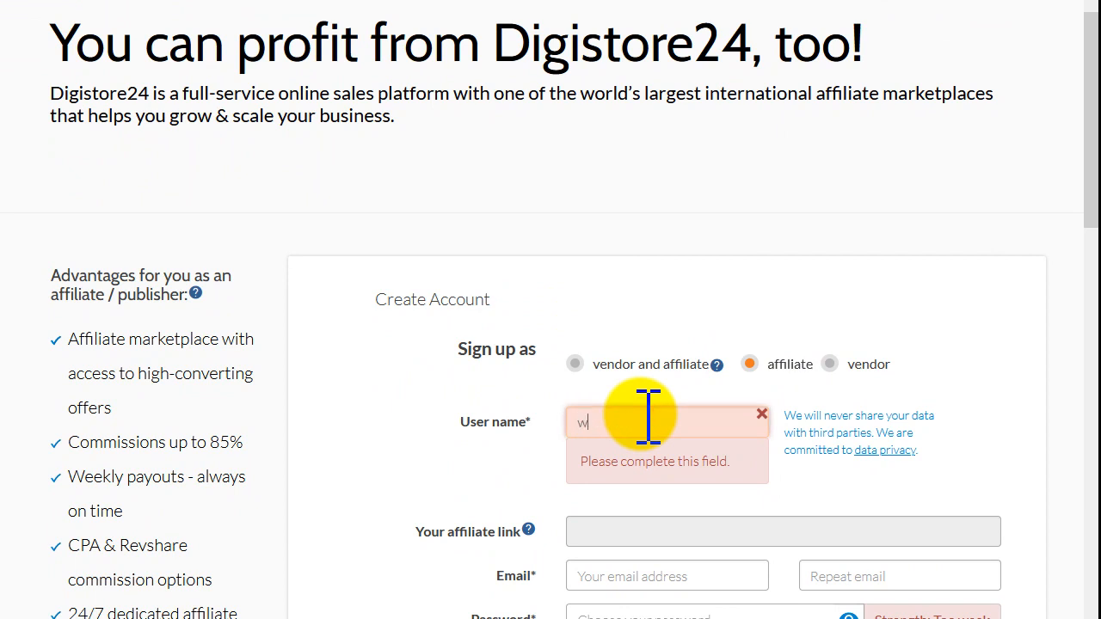
{"action": "type", "text": "asi123"}
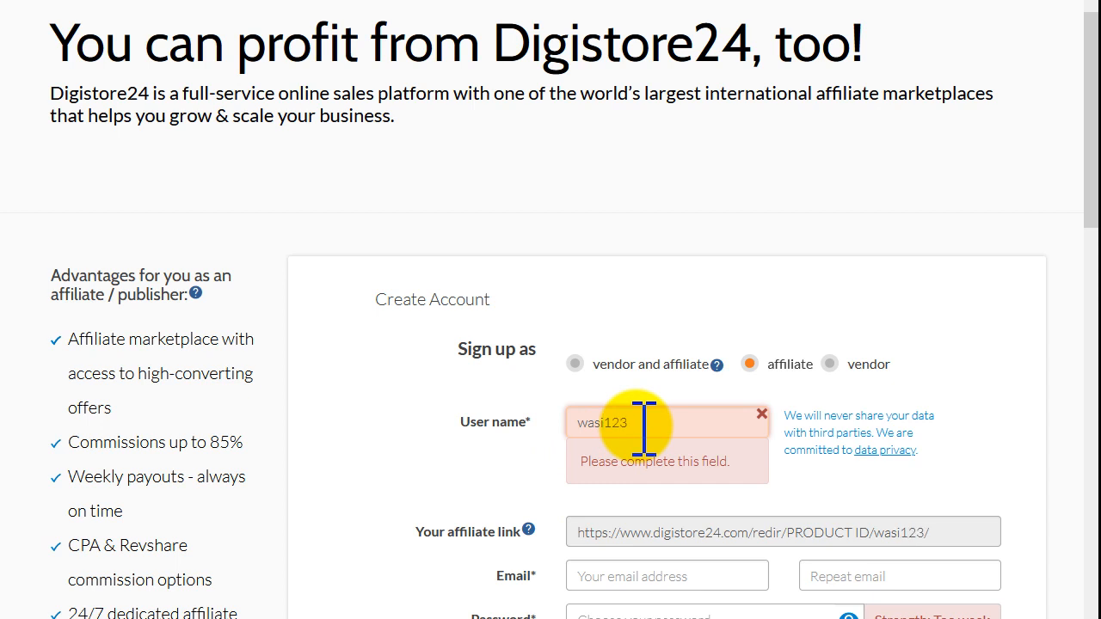
{"action": "left_click", "coordinate": [576, 378]}
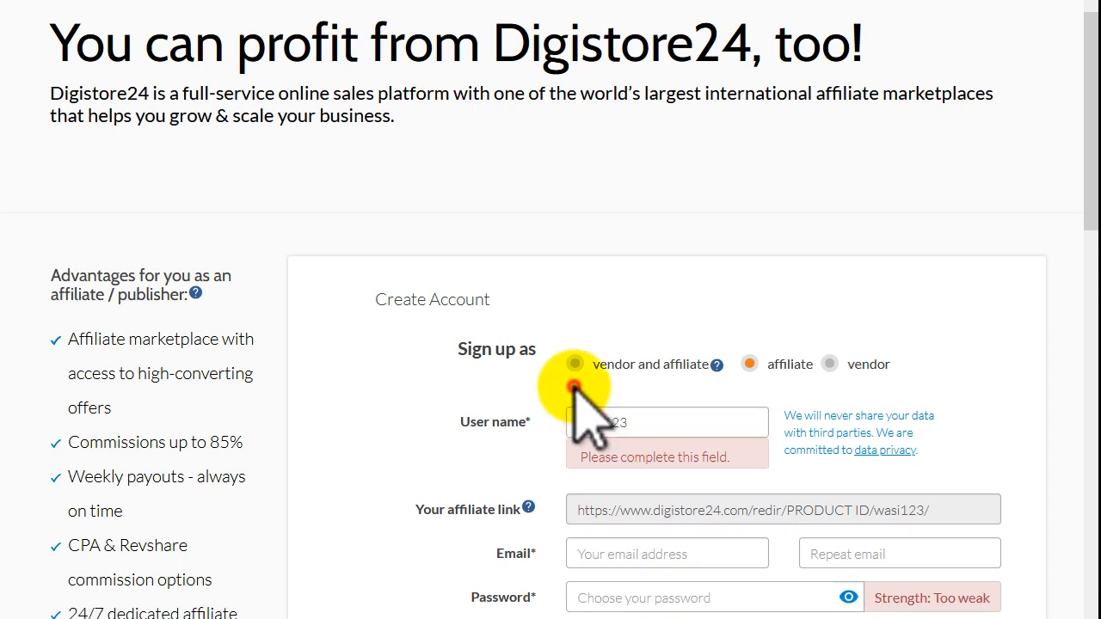
{"action": "left_click", "coordinate": [769, 370]}
{"action": "scroll", "coordinate": [770, 365], "scroll_direction": "down", "scroll_amount": 2}
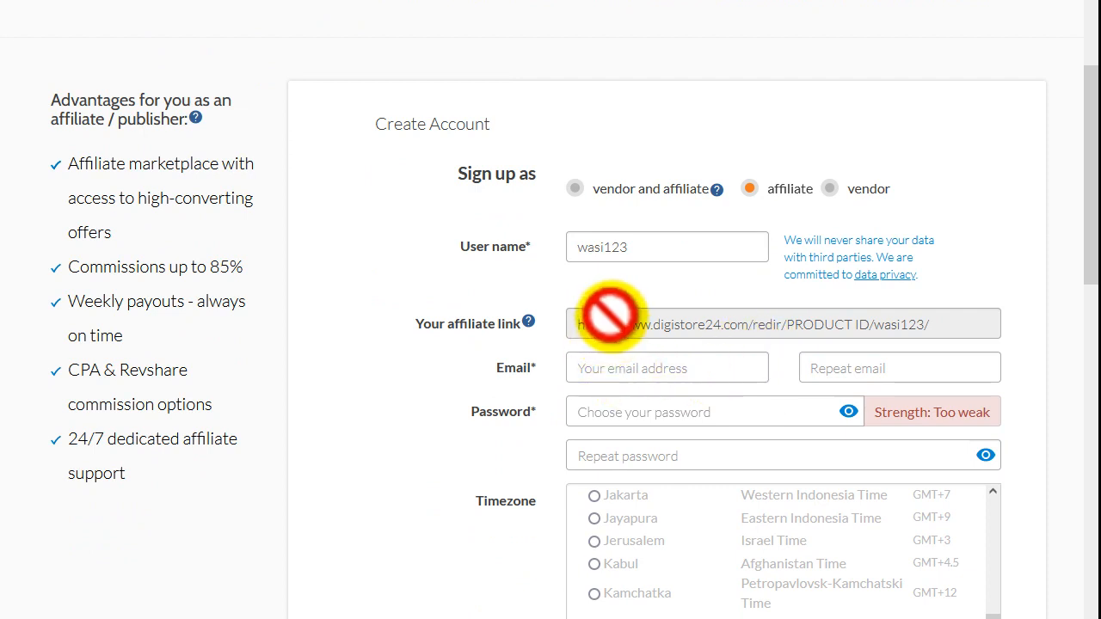
{"action": "left_click_drag", "start_coordinate": [337, 323], "coordinate": [467, 325]}
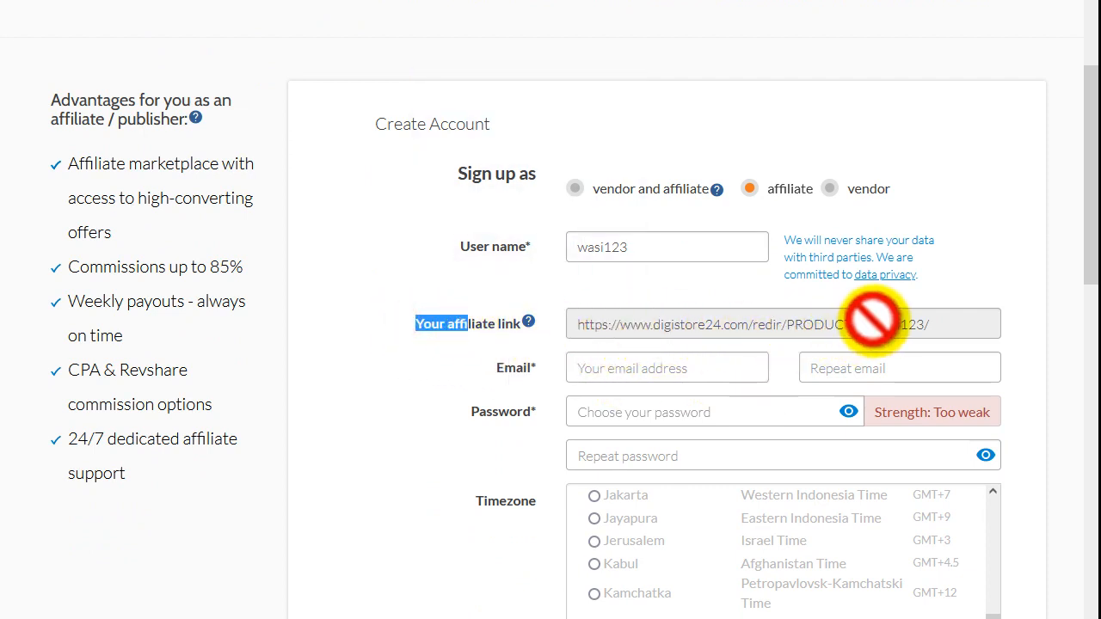
Step: Fill in the e-mail address and paste it into Repeat email
{"action": "left_click", "coordinate": [677, 368]}
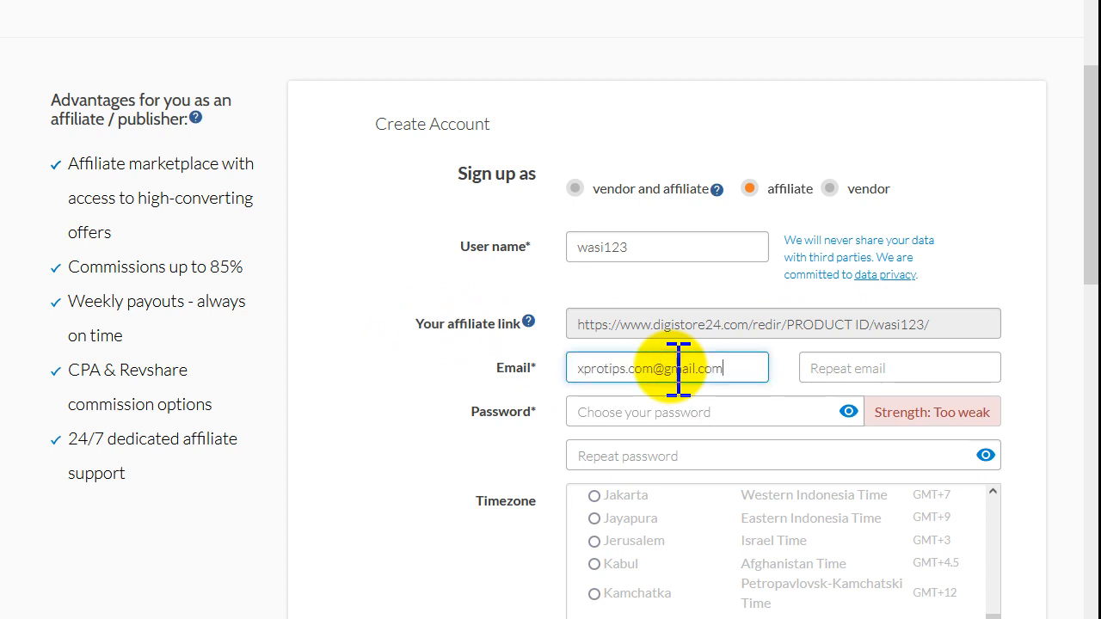
{"action": "left_click", "coordinate": [832, 369]}
{"action": "key", "text": "ctrl+v"}
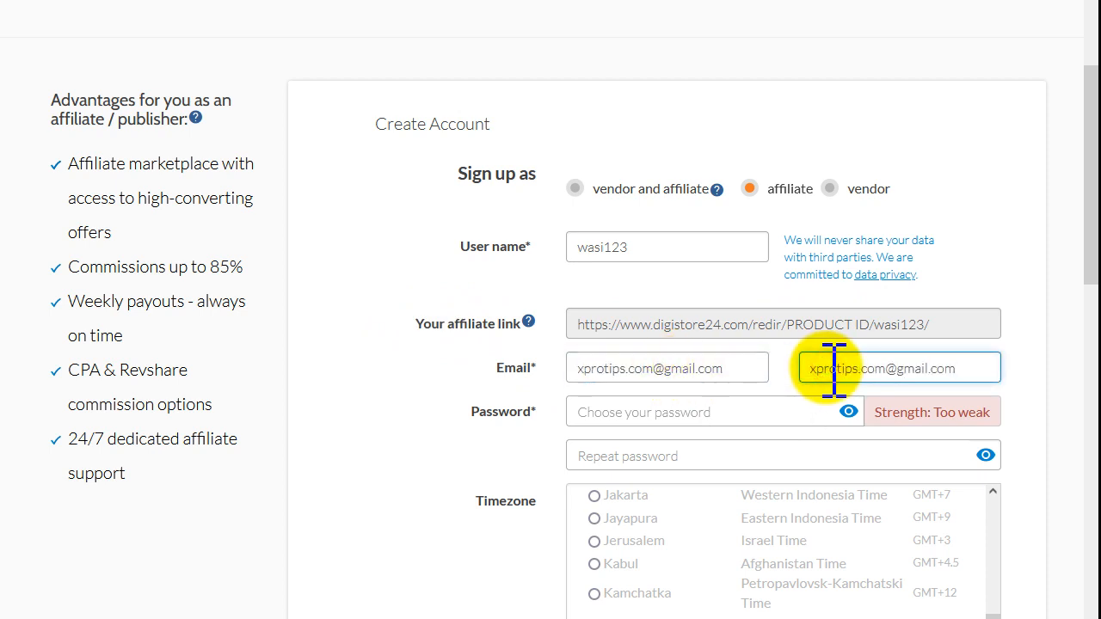
Step: Enter the account password in both Password and Repeat password
{"action": "left_click", "coordinate": [611, 413]}
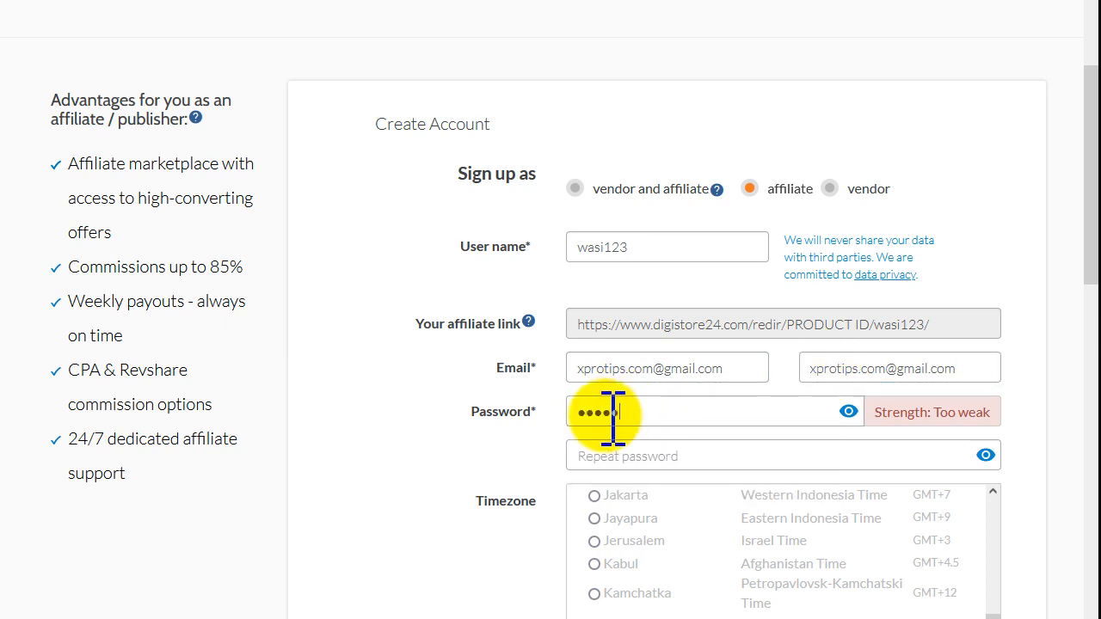
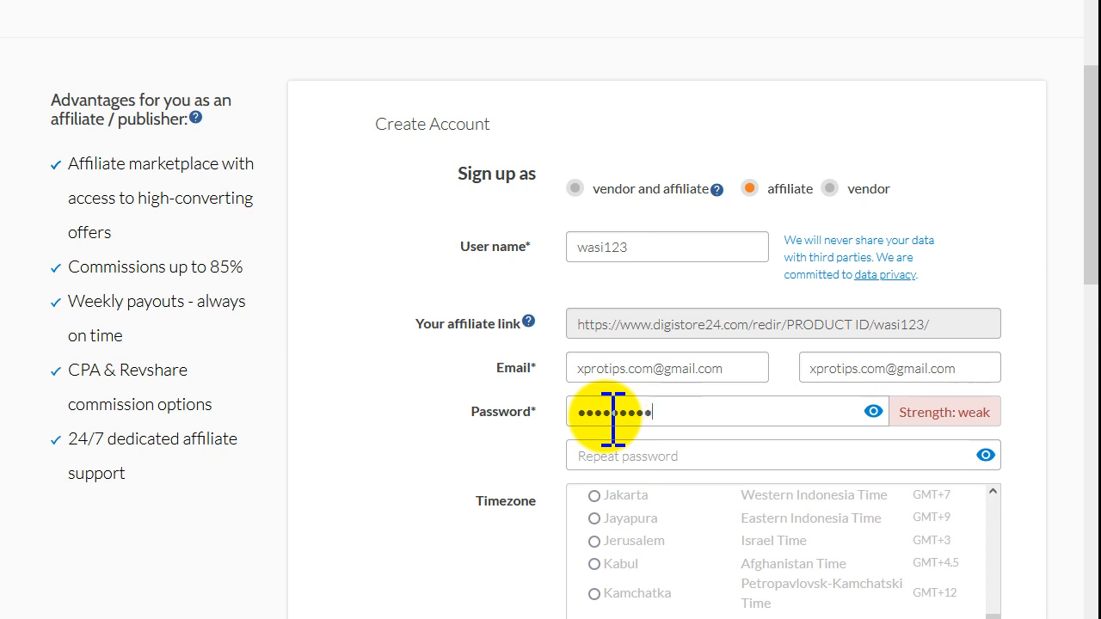
{"action": "left_click", "coordinate": [647, 458]}
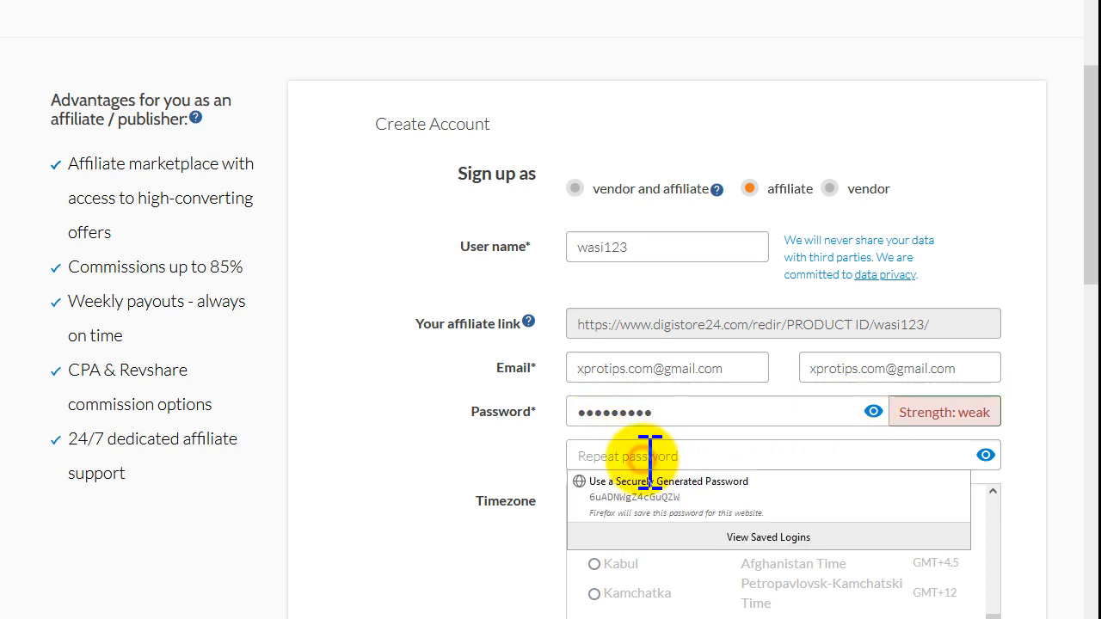
{"action": "type", "text": "x"}
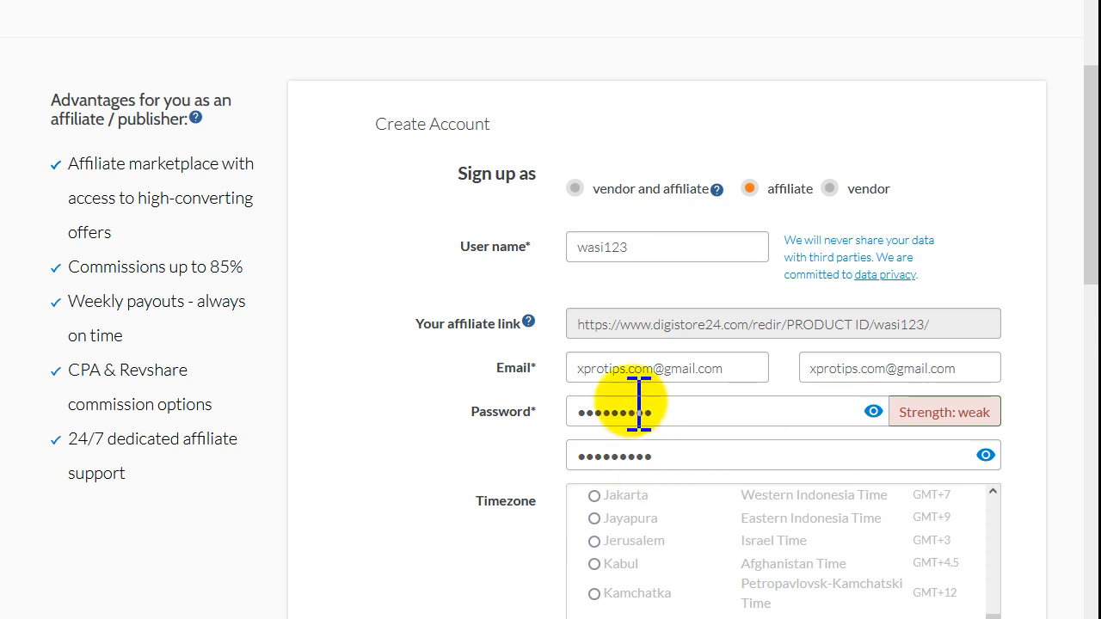
{"action": "scroll", "coordinate": [712, 369], "scroll_direction": "down", "scroll_amount": 2}
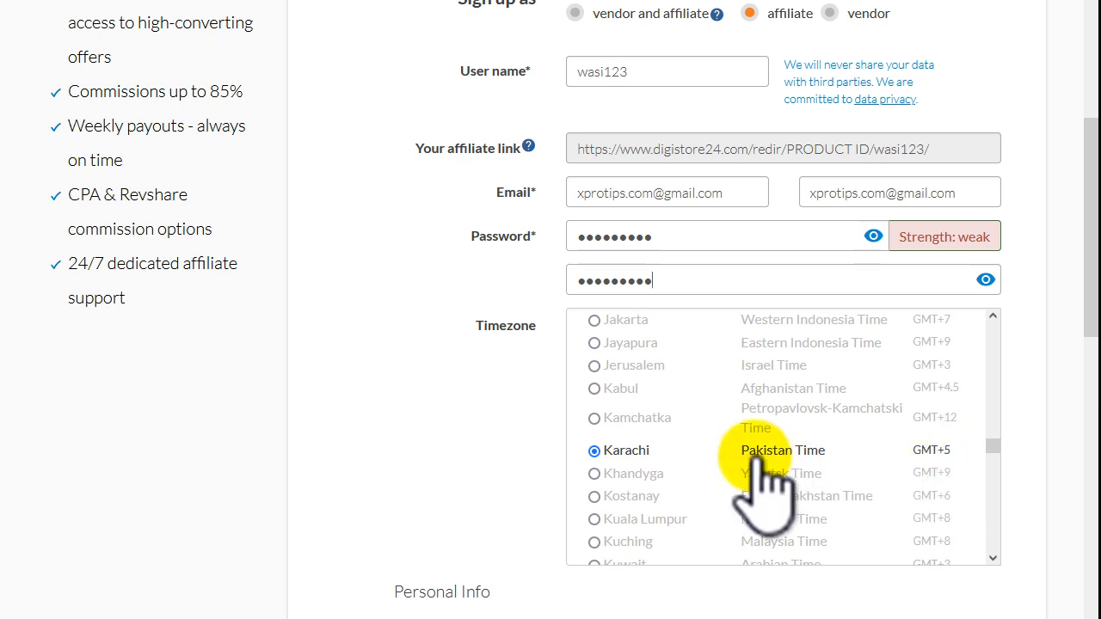
Step: Set the title to Mr. and fill in first name, last name, company and street
{"action": "scroll", "coordinate": [756, 486], "scroll_direction": "down", "scroll_amount": 2}
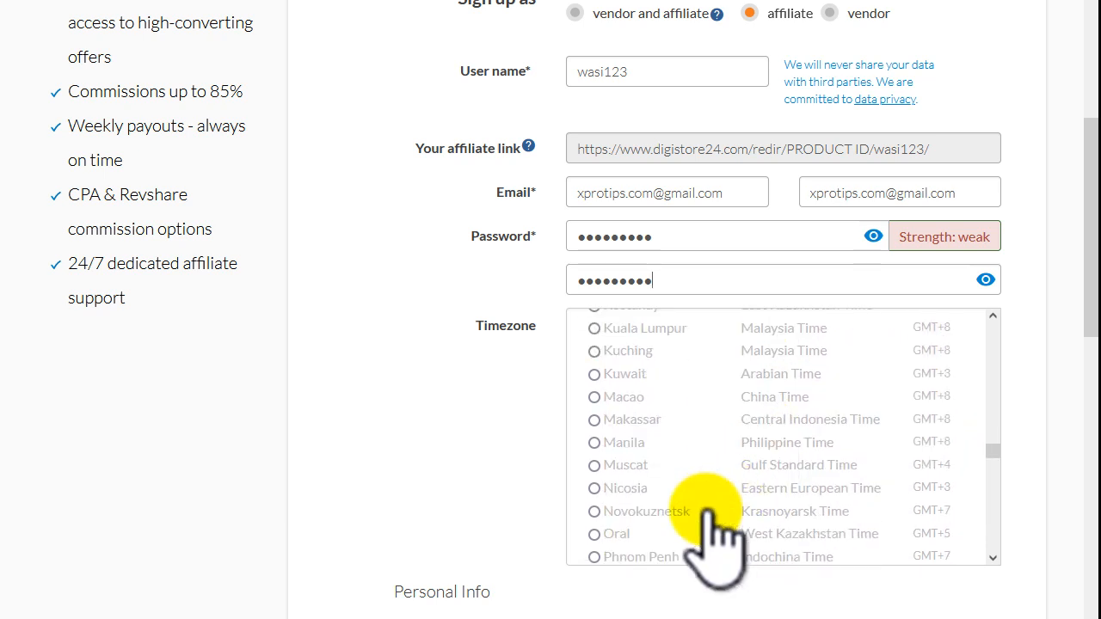
{"action": "scroll", "coordinate": [491, 590], "scroll_direction": "down", "scroll_amount": 2}
{"action": "left_click_drag", "start_coordinate": [387, 415], "coordinate": [655, 473]}
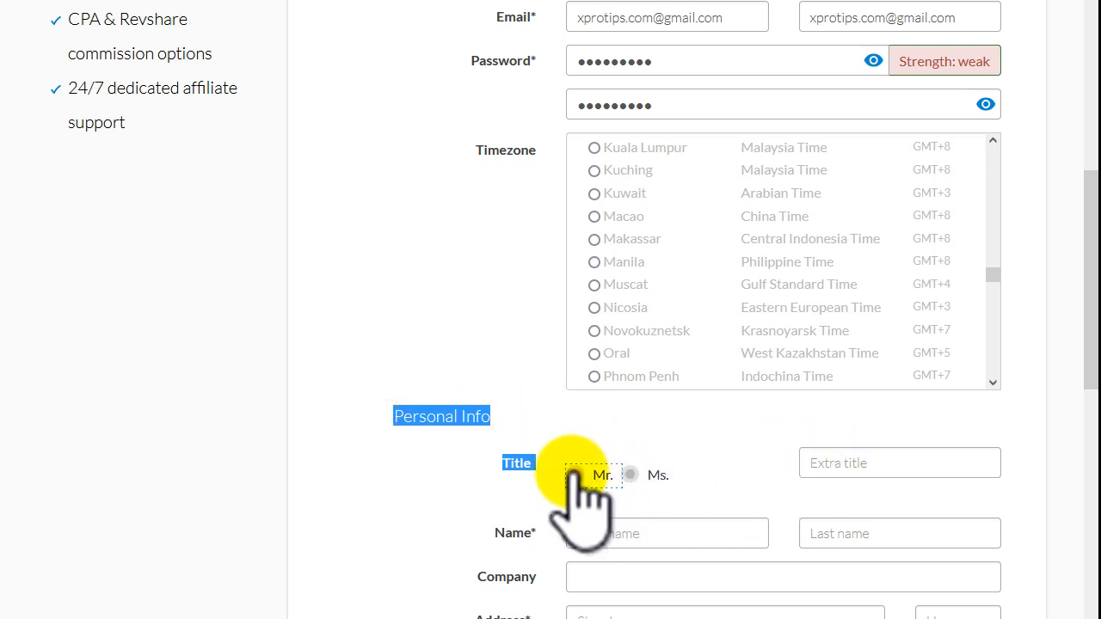
{"action": "left_click", "coordinate": [828, 464]}
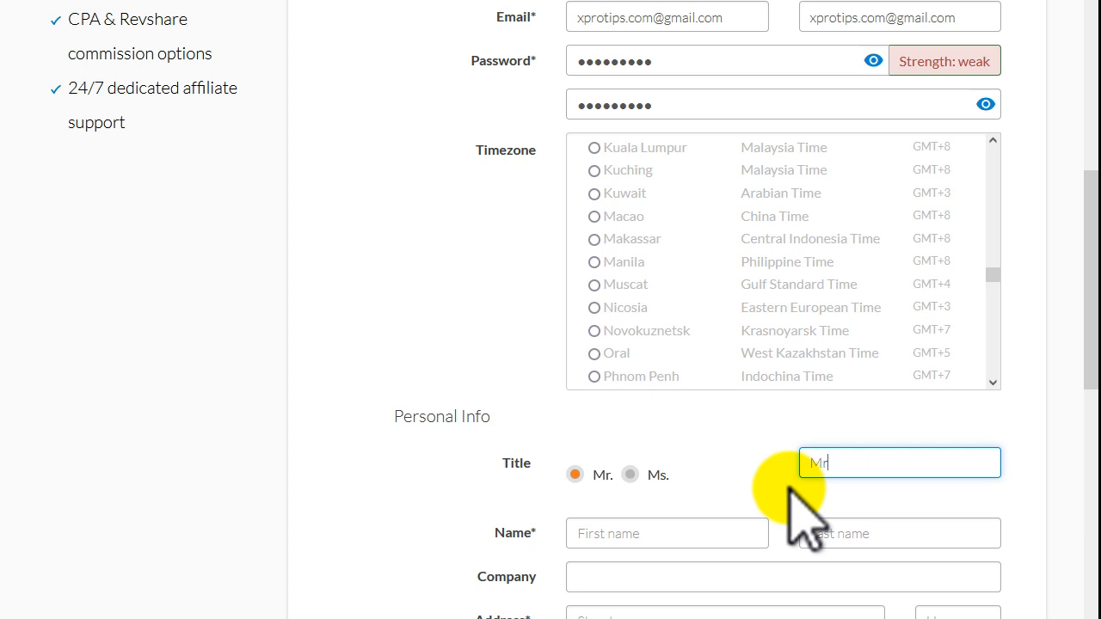
{"action": "scroll", "coordinate": [789, 495], "scroll_direction": "down", "scroll_amount": 1}
{"action": "left_click", "coordinate": [651, 447]}
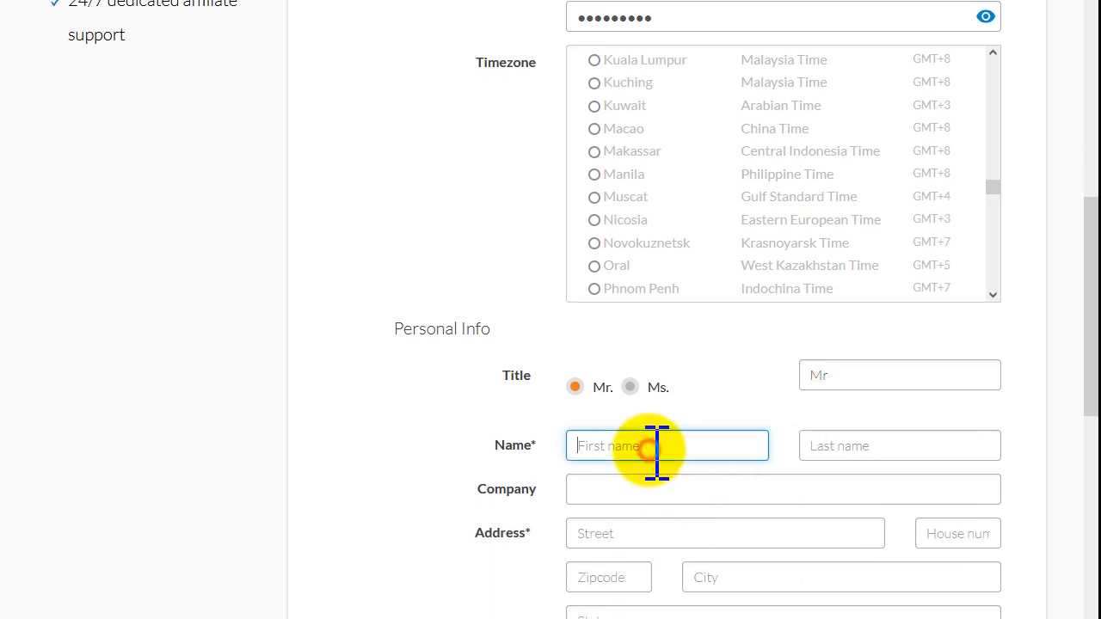
{"action": "type", "text": "Wasi"}
{"action": "key", "text": "Tab"}
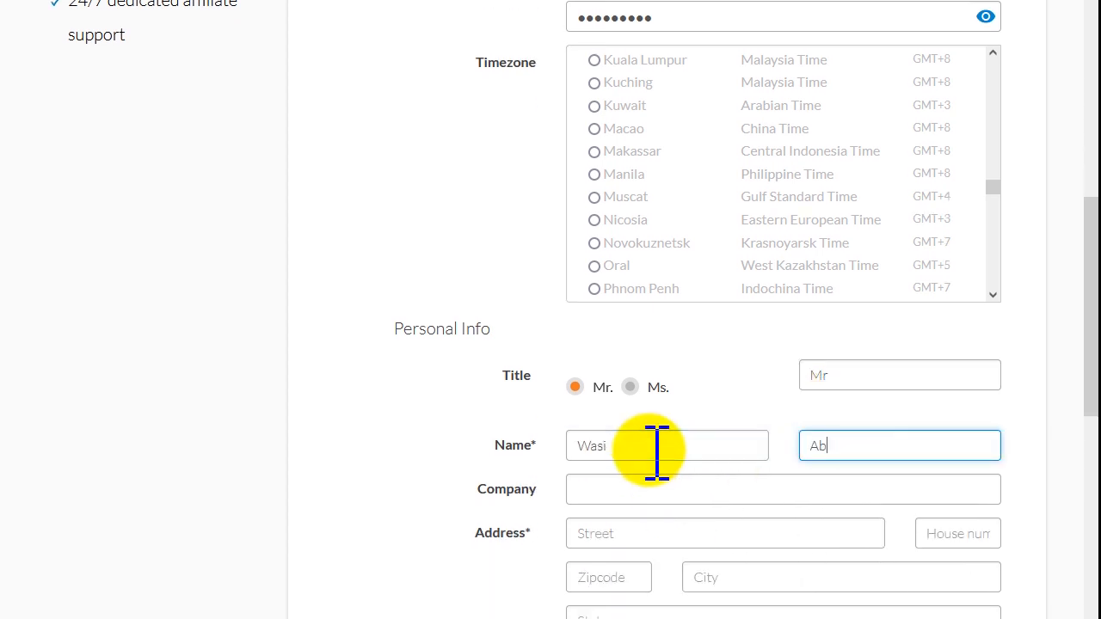
{"action": "scroll", "coordinate": [656, 451], "scroll_direction": "down", "scroll_amount": 2}
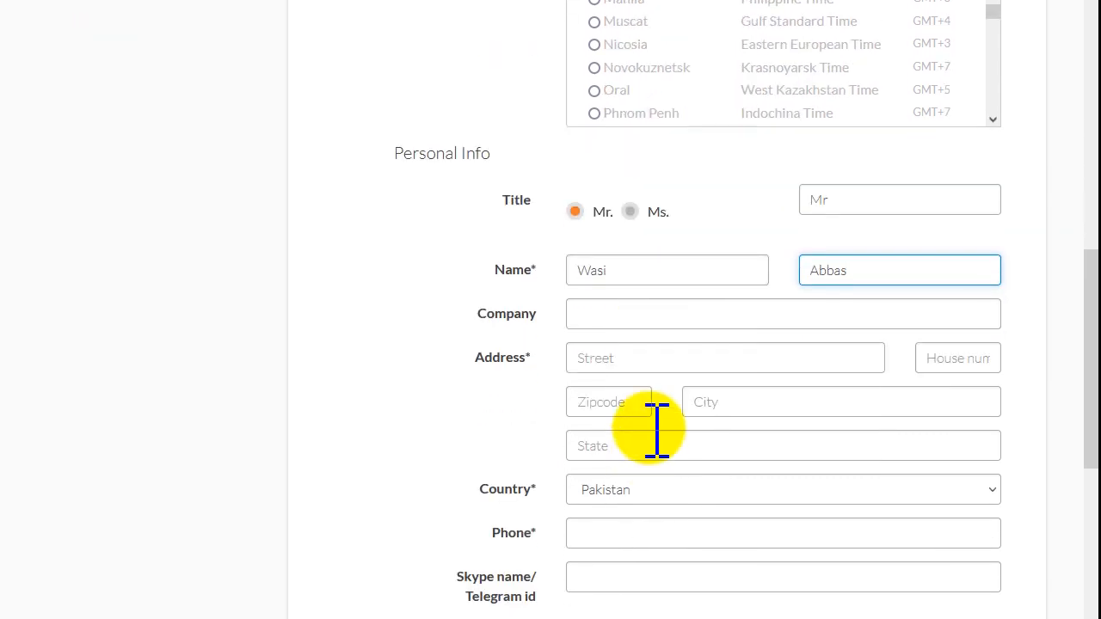
{"action": "left_click", "coordinate": [608, 312]}
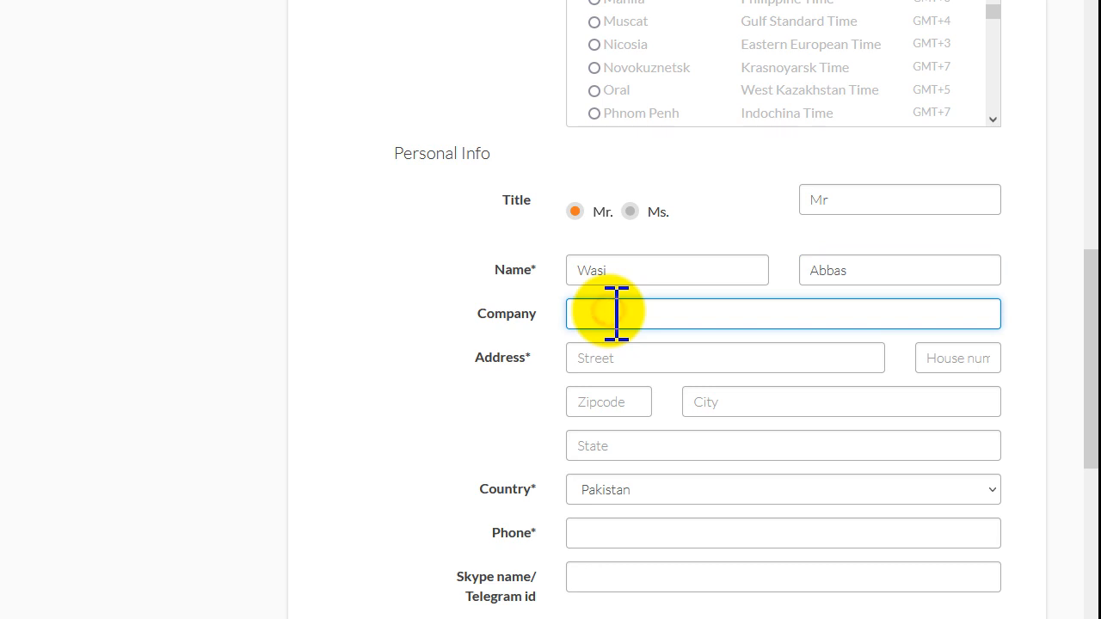
{"action": "key", "text": "Tab"}
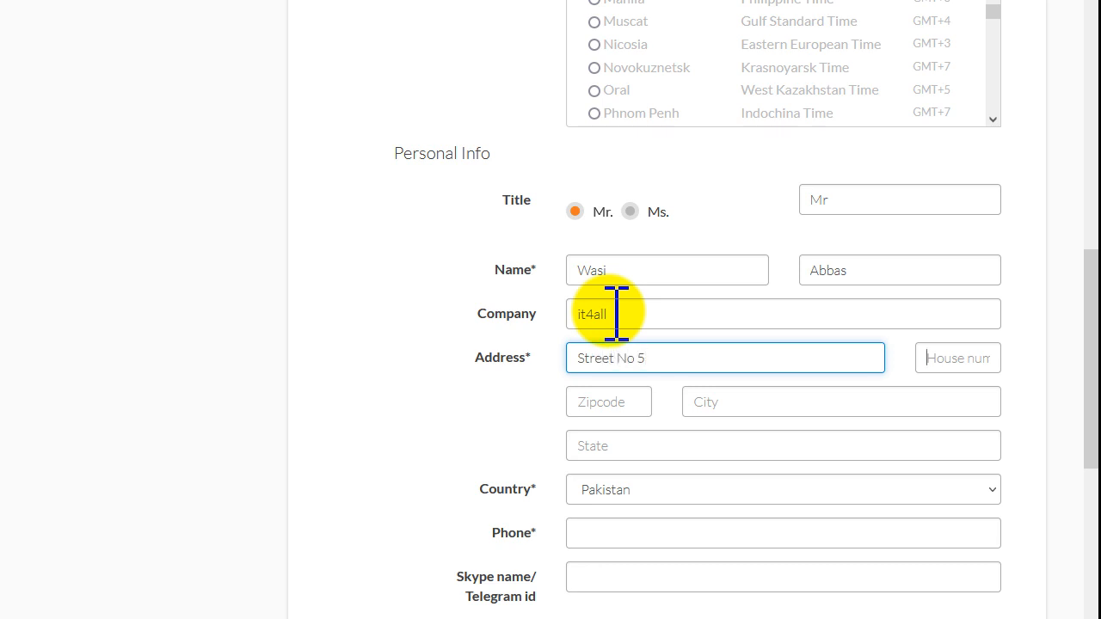
{"action": "key", "text": "Tab"}
Step: Fill in house number, postal code, city and state, keep Pakistan, and enter the phone number
{"action": "left_click", "coordinate": [634, 401]}
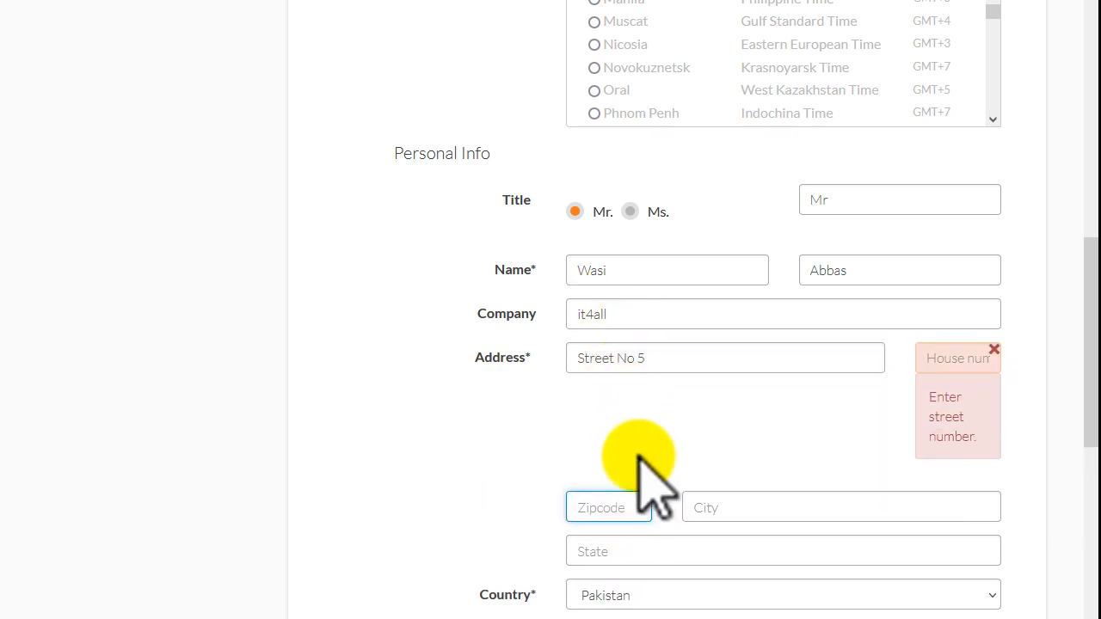
{"action": "left_click", "coordinate": [978, 361]}
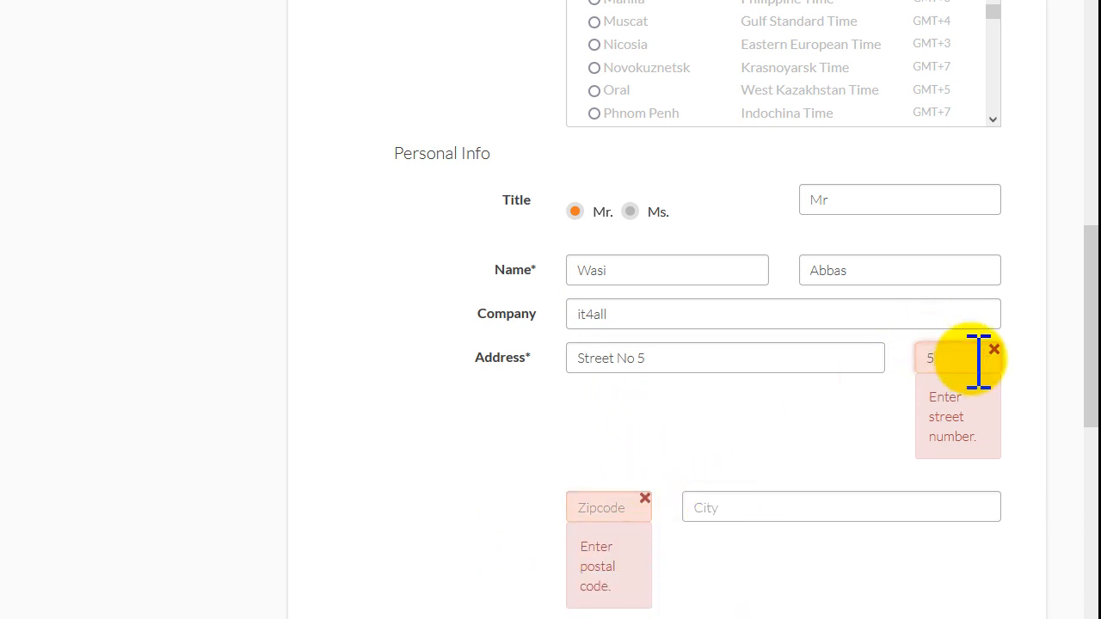
{"action": "left_click", "coordinate": [787, 401]}
{"action": "left_click", "coordinate": [601, 402]}
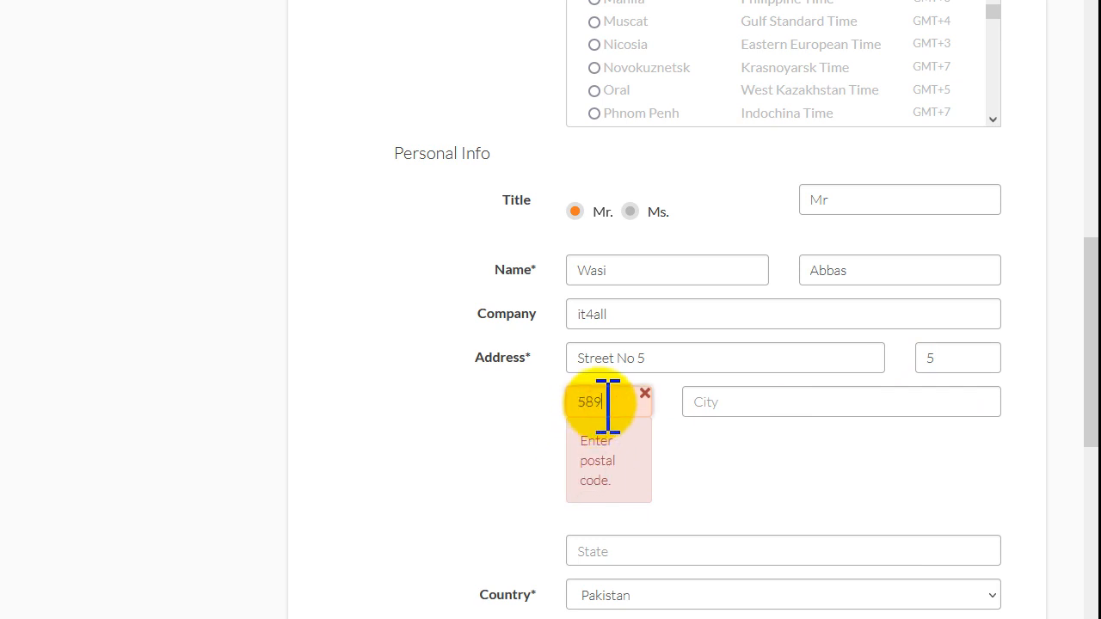
{"action": "type", "text": "589"}
{"action": "left_click", "coordinate": [728, 396]}
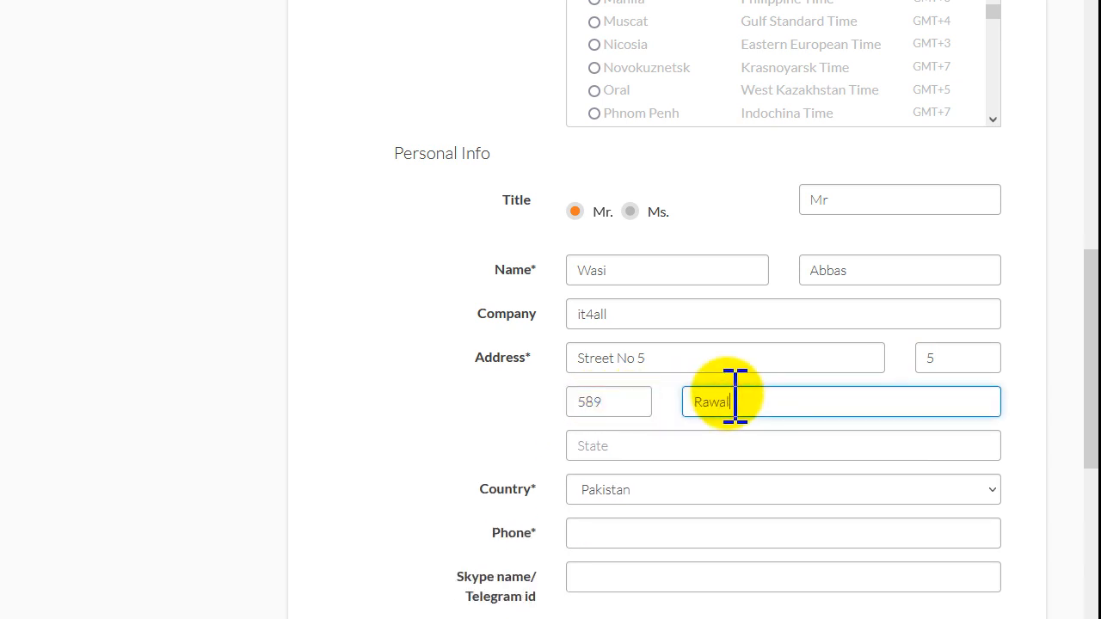
{"action": "type", "text": "Rawalpindi"}
{"action": "key", "text": "Tab"}
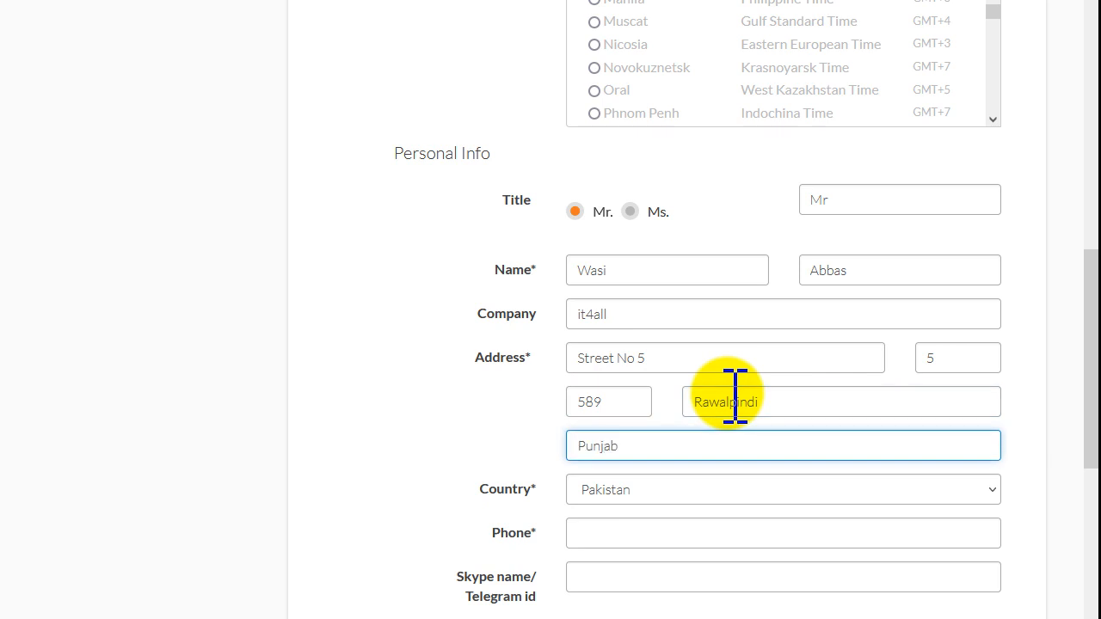
{"action": "key", "text": "Tab"}
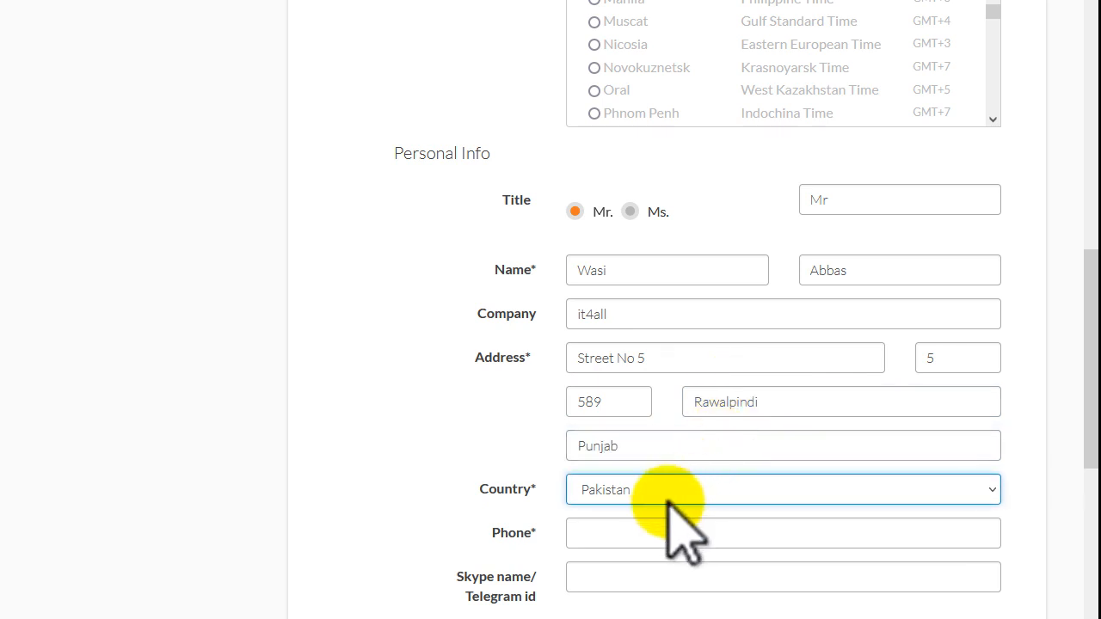
{"action": "left_click", "coordinate": [652, 533]}
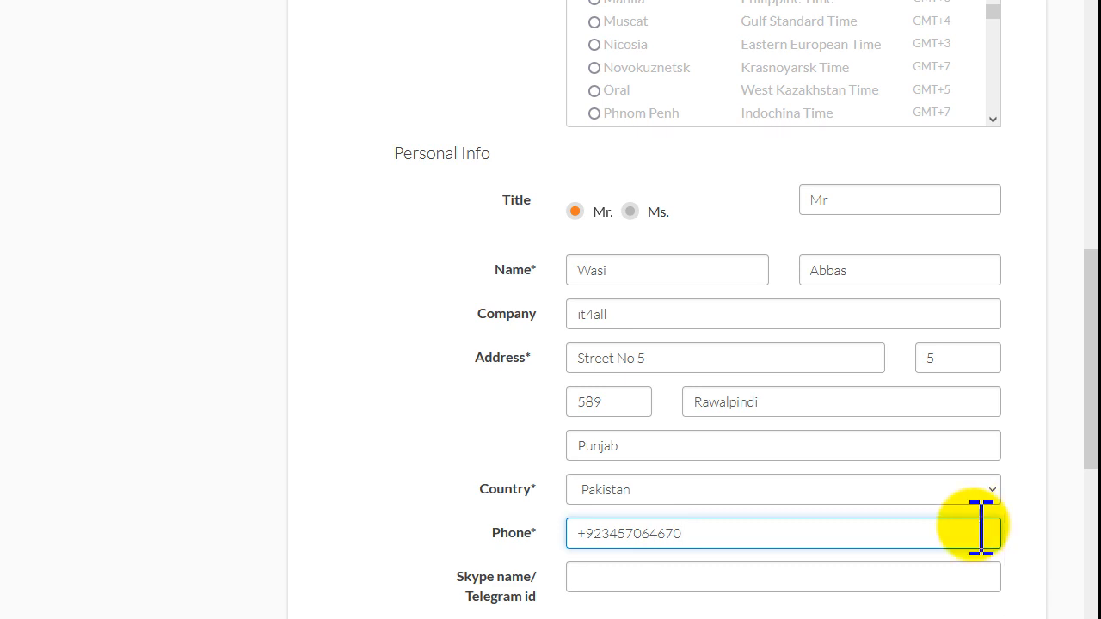
{"action": "scroll", "coordinate": [798, 464], "scroll_direction": "down", "scroll_amount": 5}
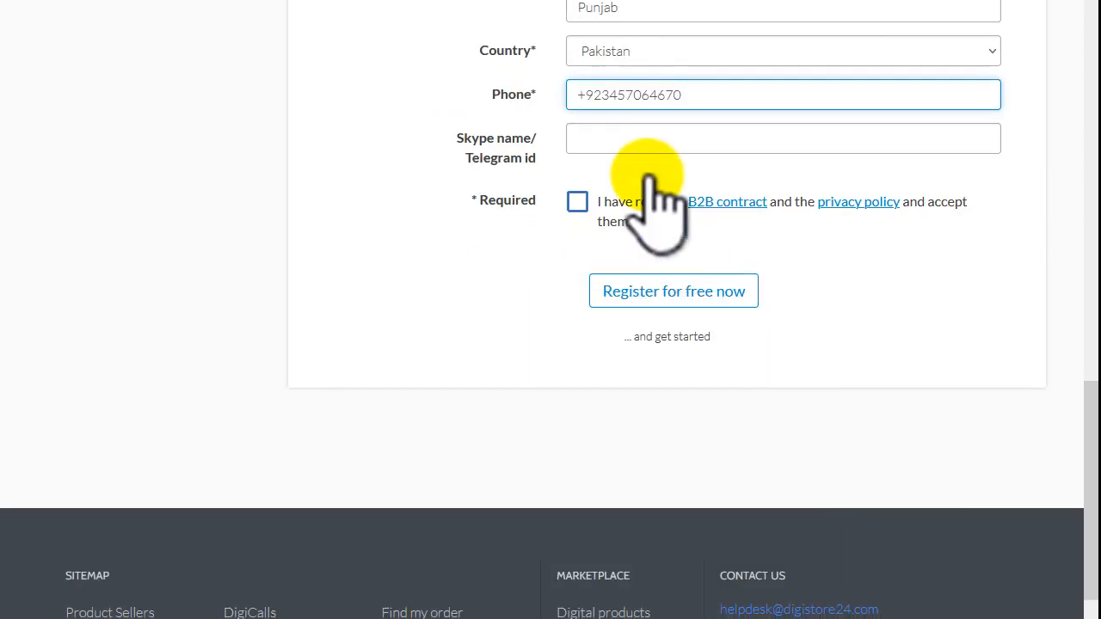
Step: Accept the B2B contract, submit 'Register for free now', and save the login in Firefox
{"action": "left_click", "coordinate": [576, 203]}
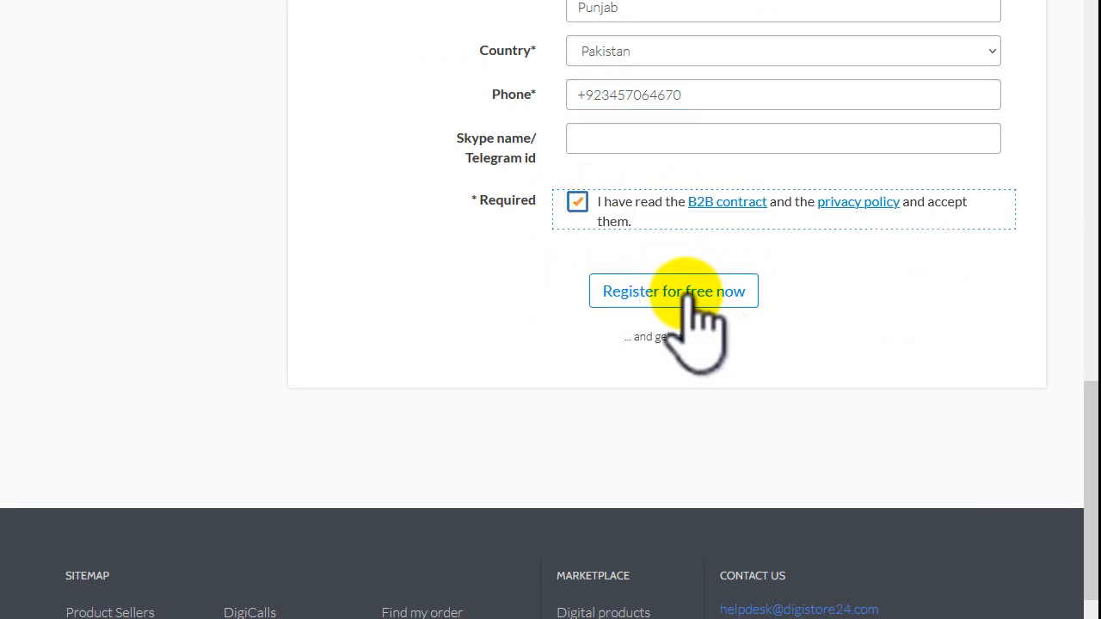
{"action": "left_click", "coordinate": [690, 295]}
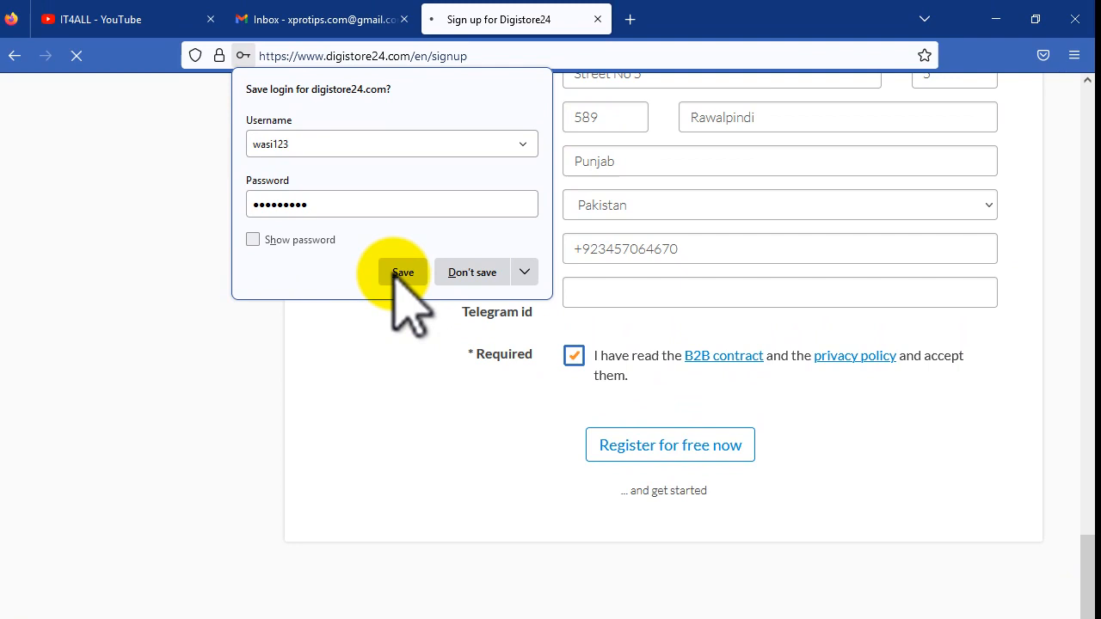
{"action": "left_click", "coordinate": [397, 272]}
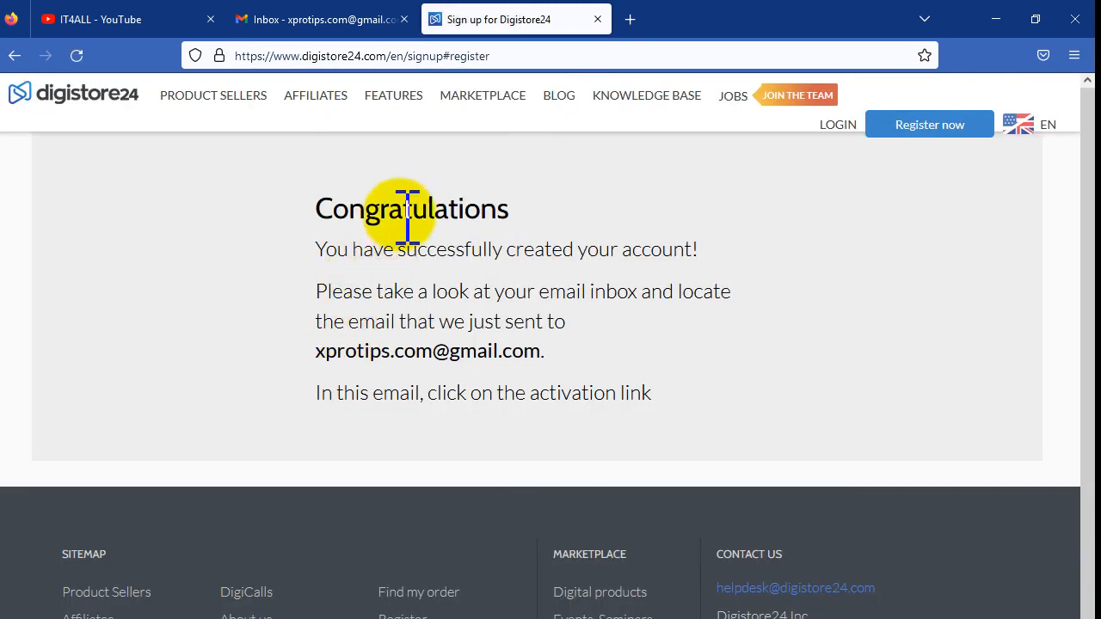
{"action": "left_click_drag", "start_coordinate": [306, 201], "coordinate": [504, 202]}
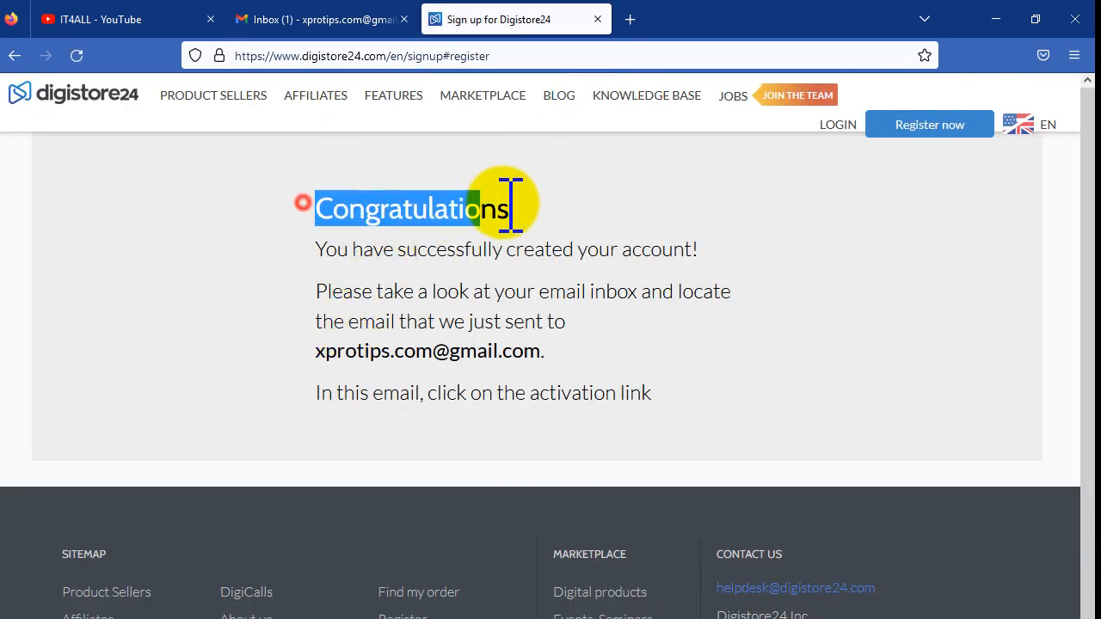
{"action": "left_click_drag", "start_coordinate": [324, 241], "coordinate": [712, 250]}
{"action": "left_click", "coordinate": [526, 242]}
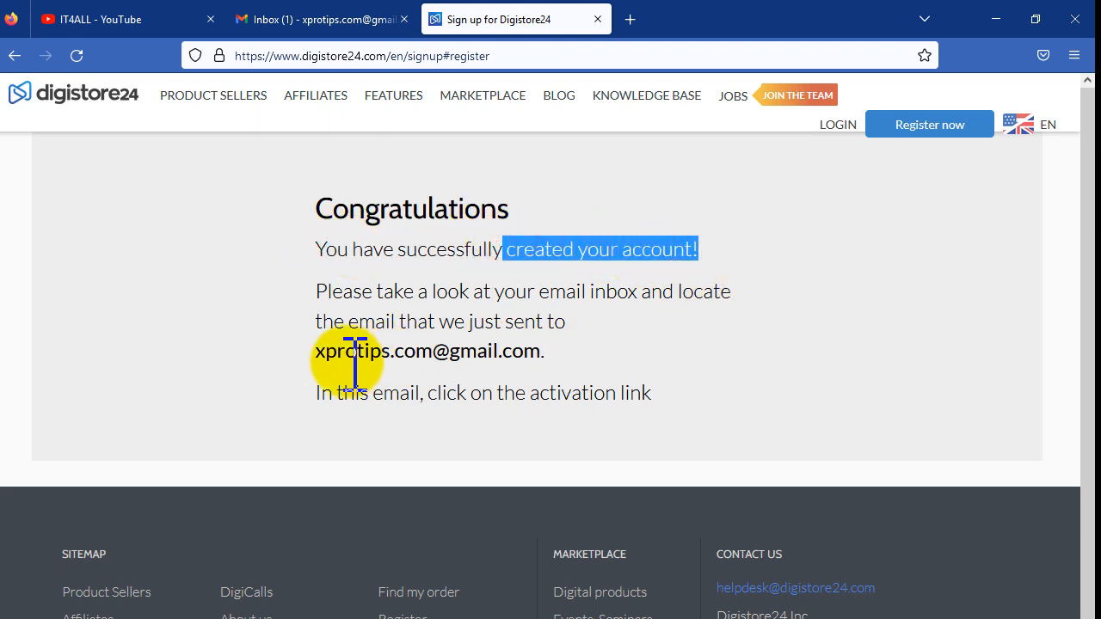
Step: In Gmail, open the Digistore24 confirmation email and follow its confirm_email link
{"action": "left_click_drag", "start_coordinate": [318, 356], "coordinate": [551, 353]}
{"action": "left_click", "coordinate": [349, 18]}
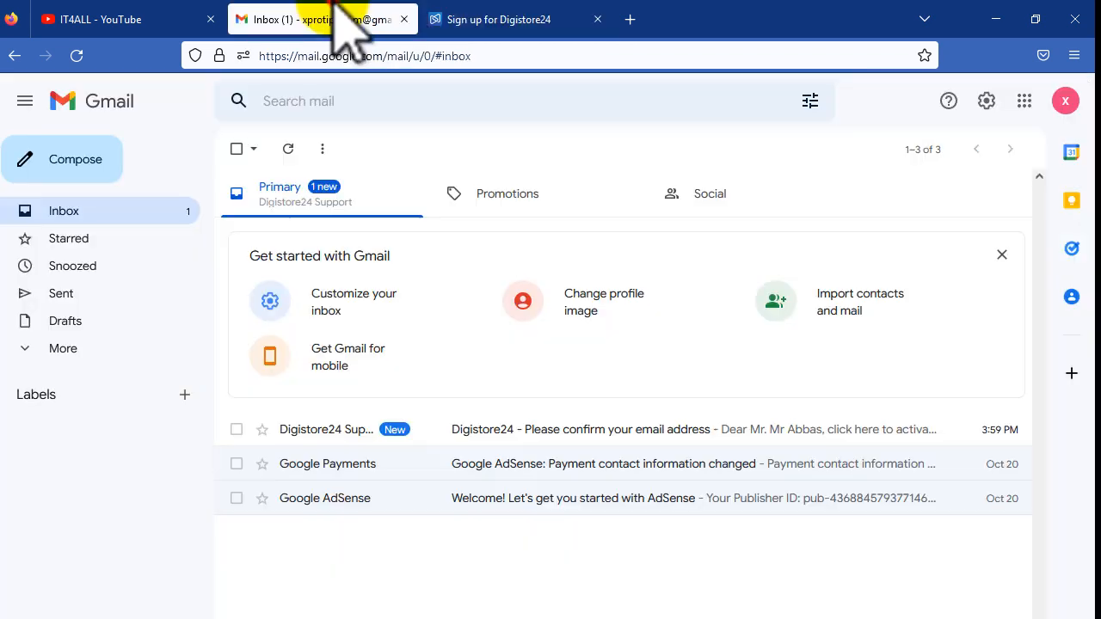
{"action": "left_click", "coordinate": [627, 430]}
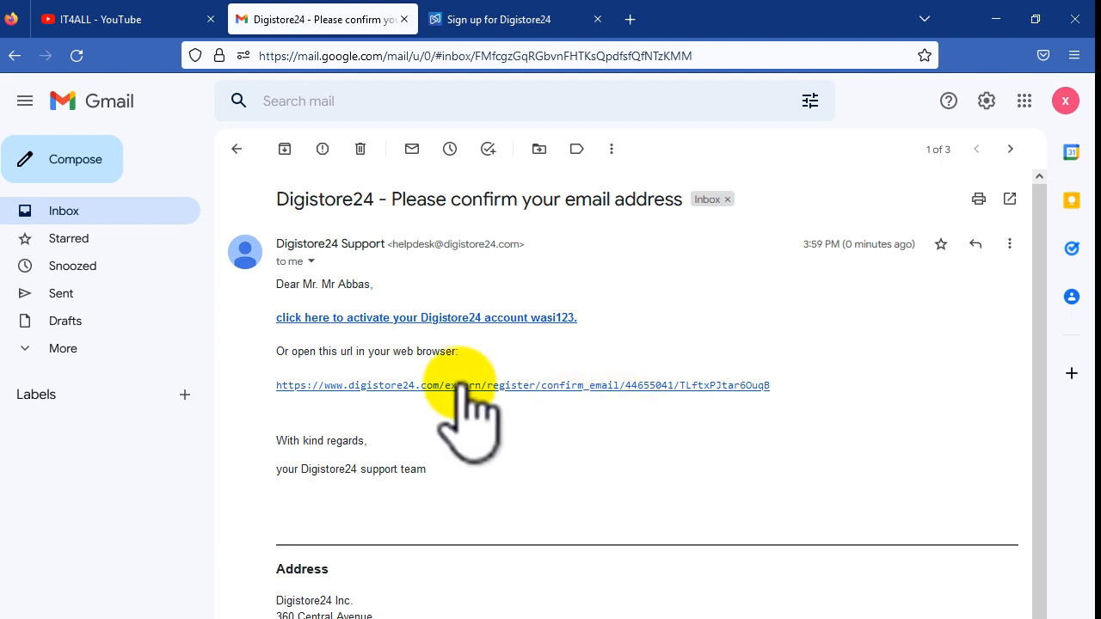
{"action": "left_click", "coordinate": [632, 384]}
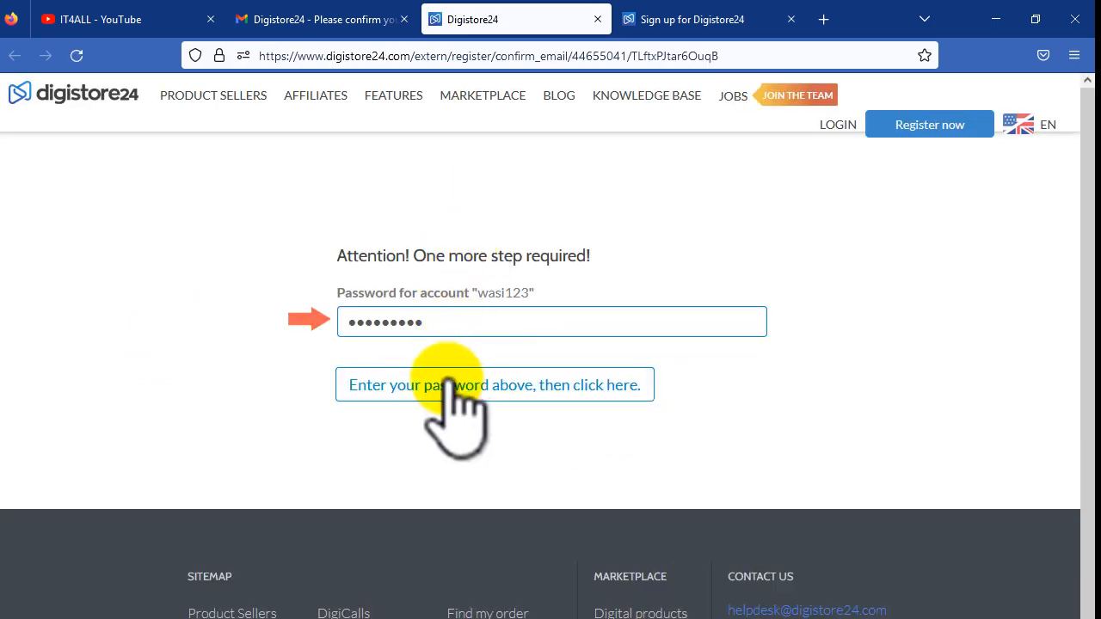
Step: Confirm the e-mail with the prefilled password and log in to the vendor dashboard
{"action": "left_click", "coordinate": [607, 387]}
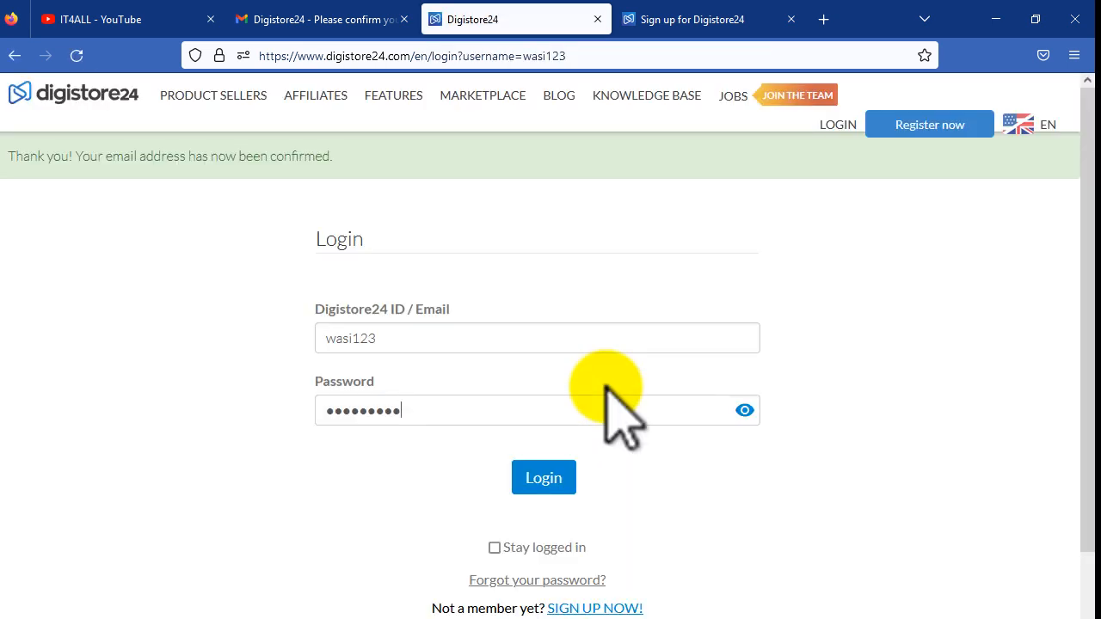
{"action": "left_click_drag", "start_coordinate": [11, 155], "coordinate": [297, 156]}
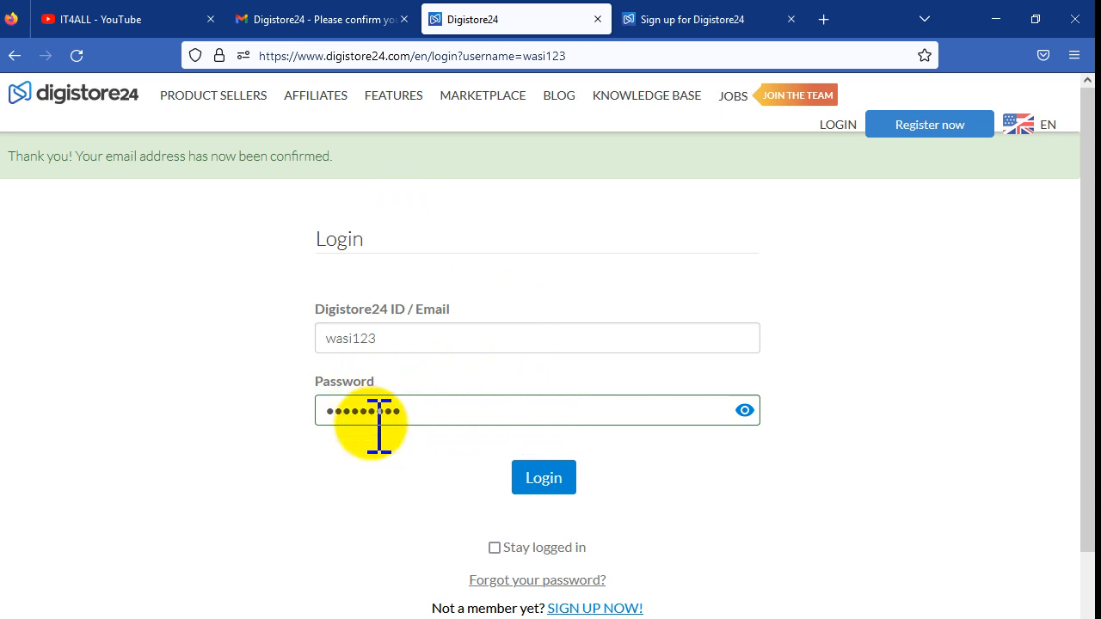
{"action": "left_click", "coordinate": [542, 476]}
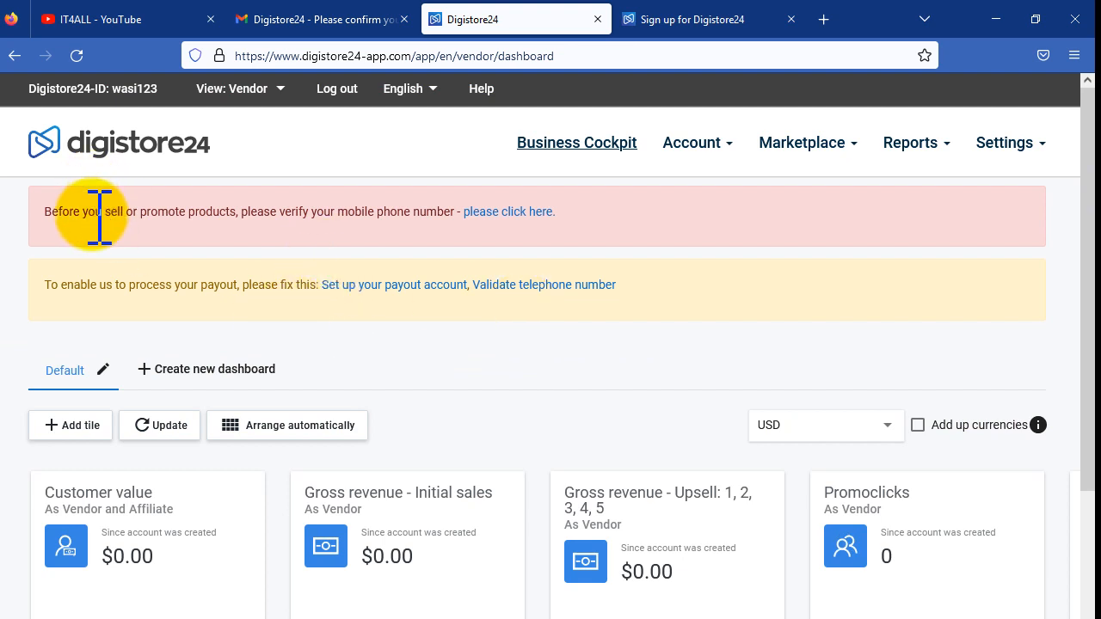
{"action": "left_click_drag", "start_coordinate": [65, 216], "coordinate": [262, 215]}
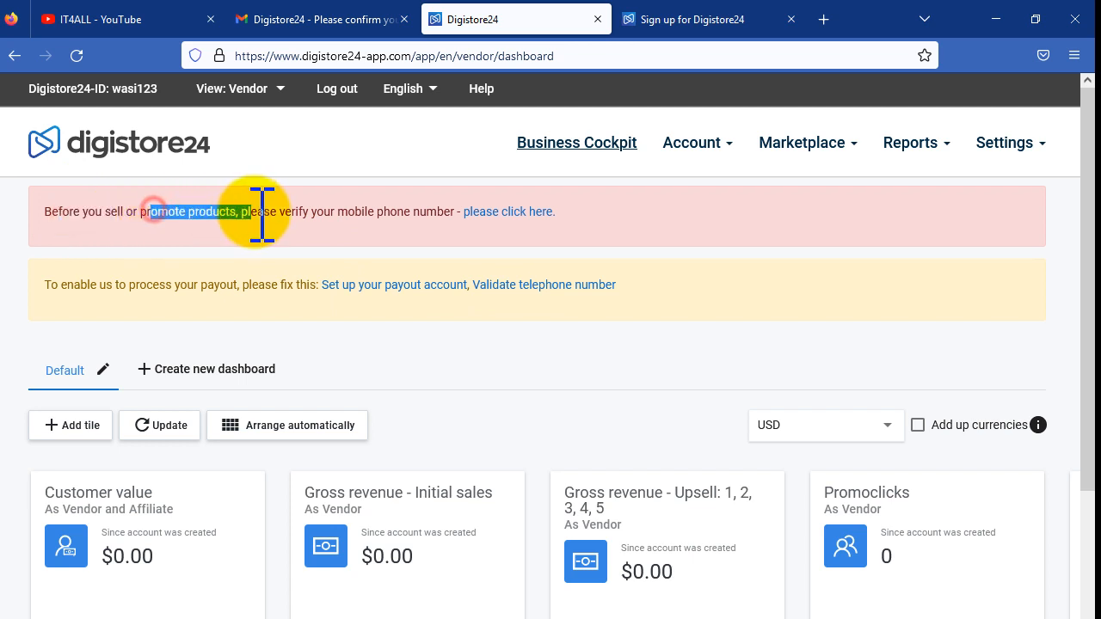
{"action": "left_click_drag", "start_coordinate": [337, 211], "coordinate": [397, 212]}
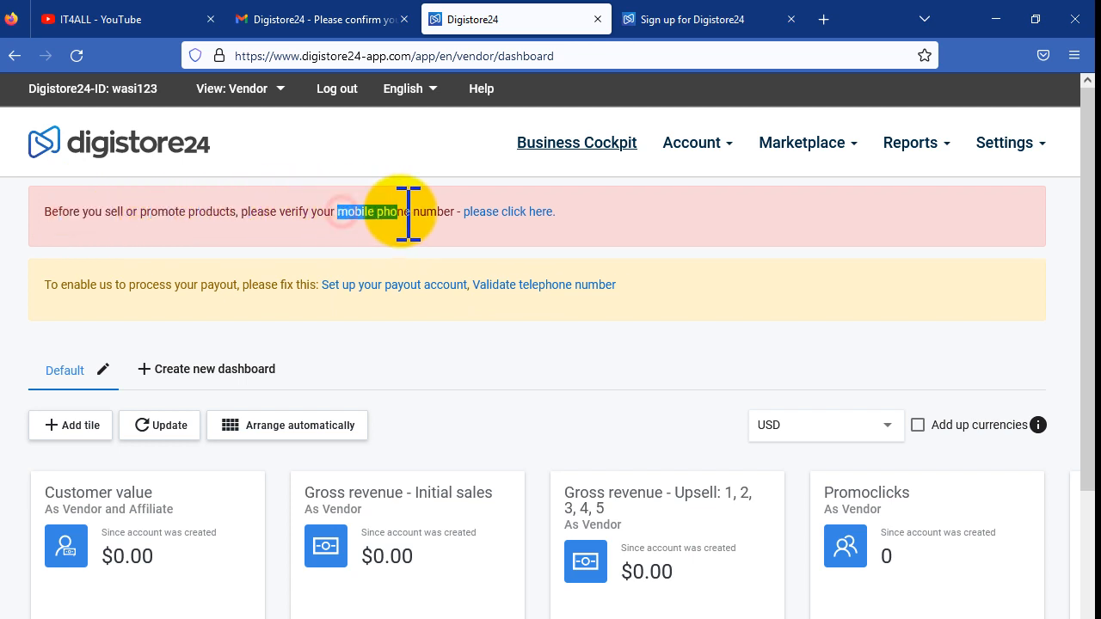
Step: Enter the mobile number in both fields, request a verification code, and return to the dashboard
{"action": "left_click", "coordinate": [530, 213]}
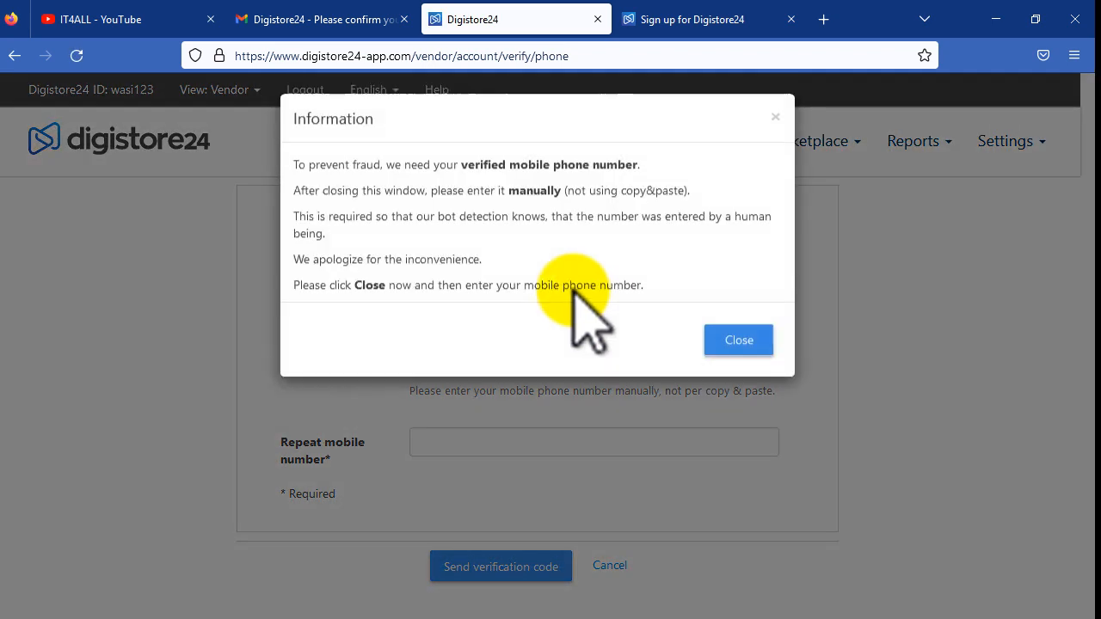
{"action": "left_click", "coordinate": [738, 340]}
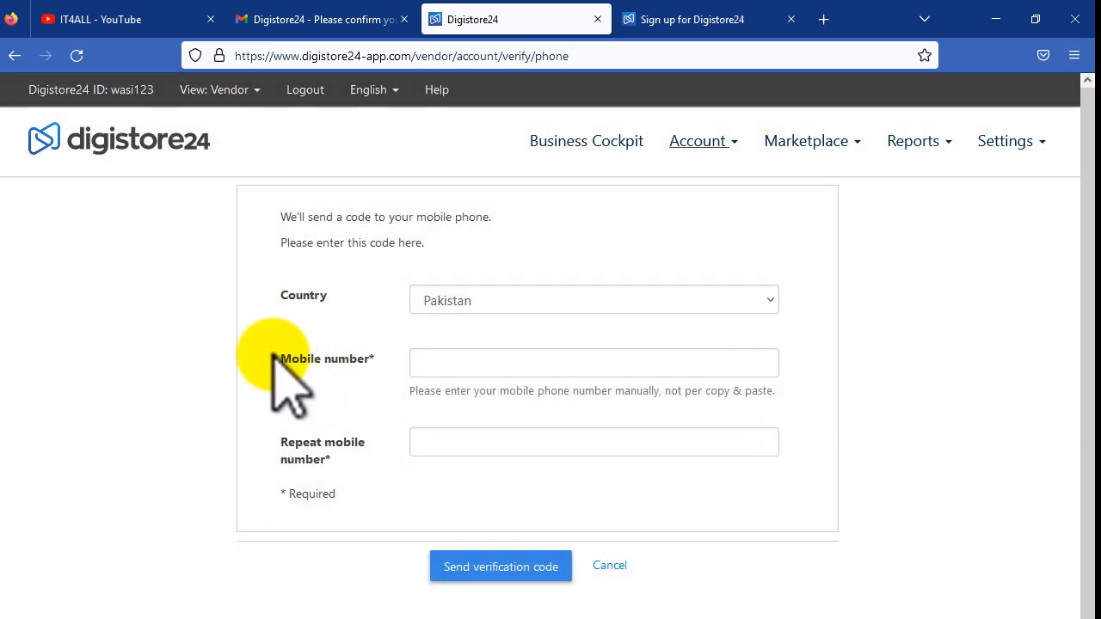
{"action": "left_click", "coordinate": [468, 362]}
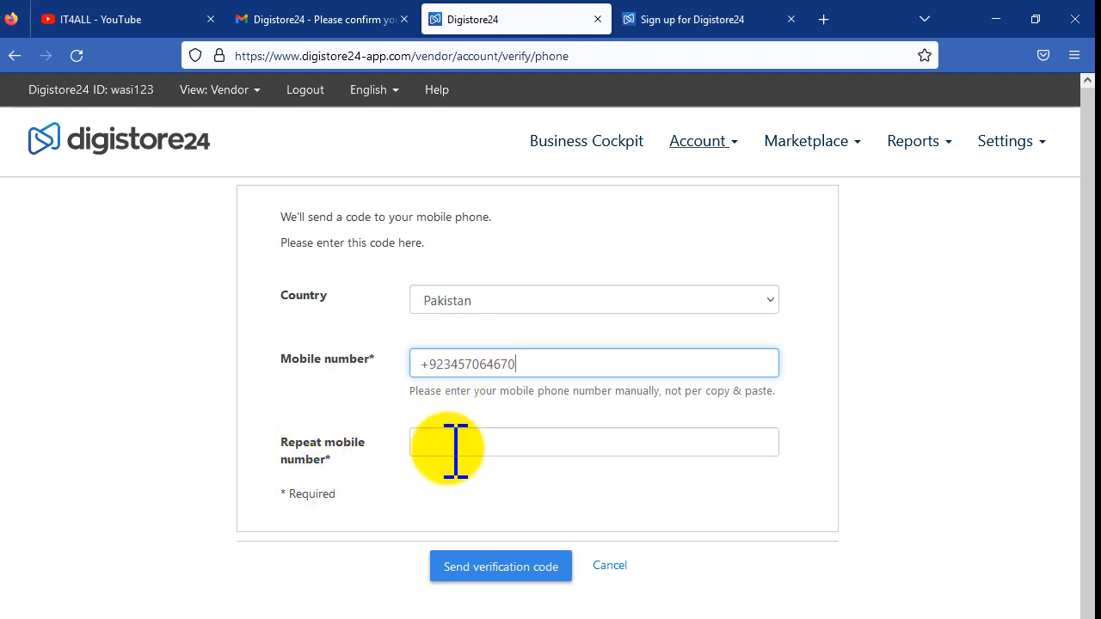
{"action": "triple_click", "coordinate": [484, 365]}
{"action": "key", "text": "ctrl+c"}
{"action": "left_click", "coordinate": [472, 436]}
{"action": "key", "text": "ctrl+v"}
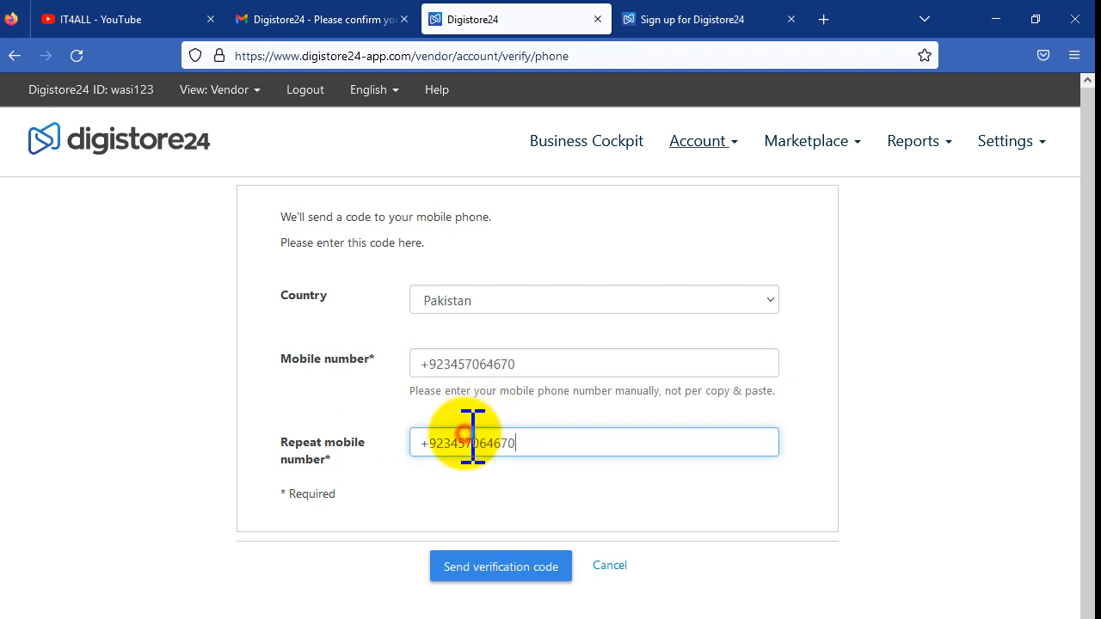
{"action": "left_click", "coordinate": [503, 566]}
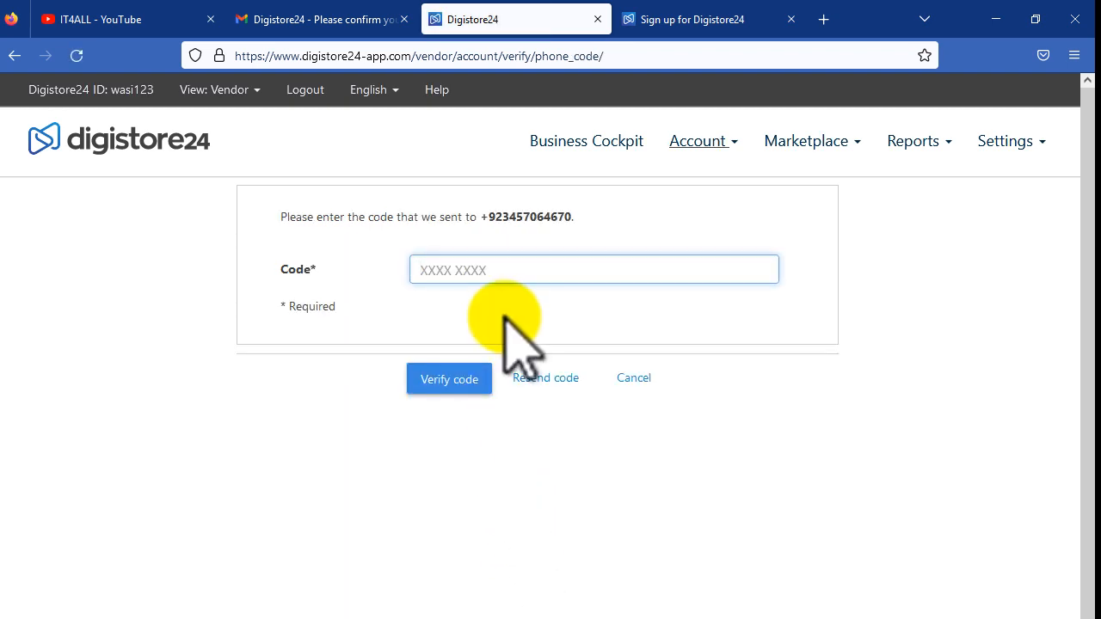
{"action": "left_click", "coordinate": [507, 272]}
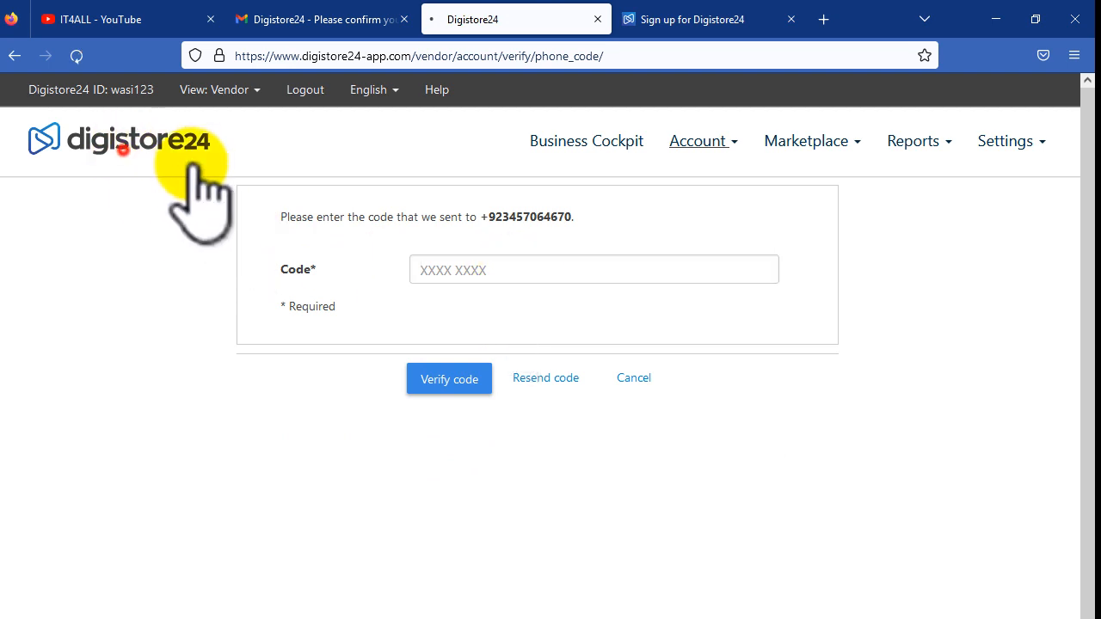
{"action": "left_click", "coordinate": [123, 151]}
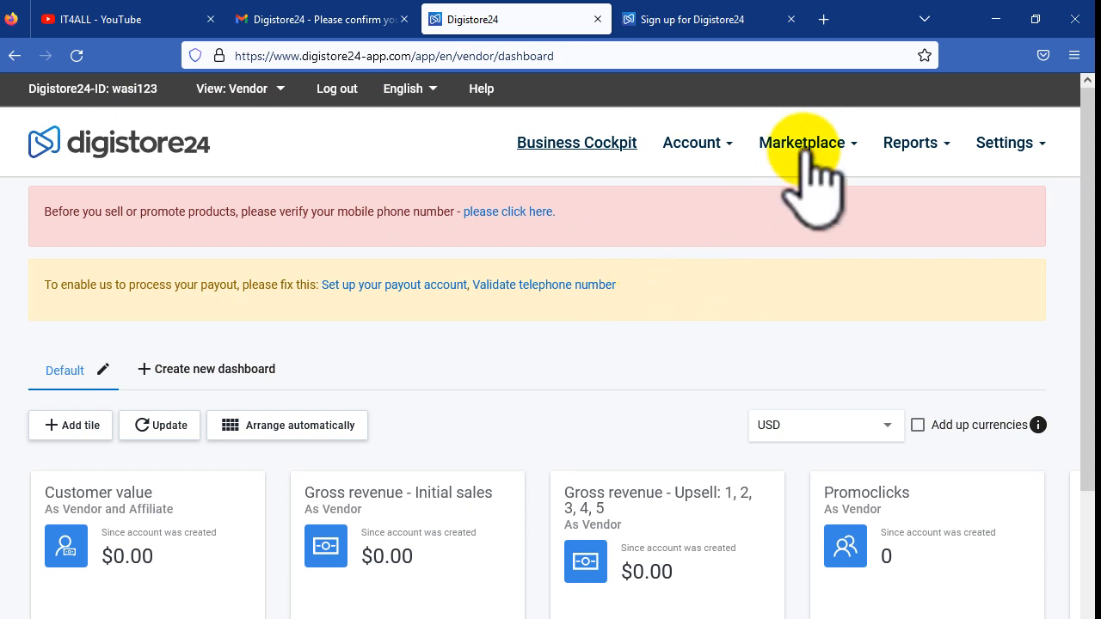
Step: Open Marketplace > All offers for affiliates and browse the 695 listed products
{"action": "left_click", "coordinate": [841, 142]}
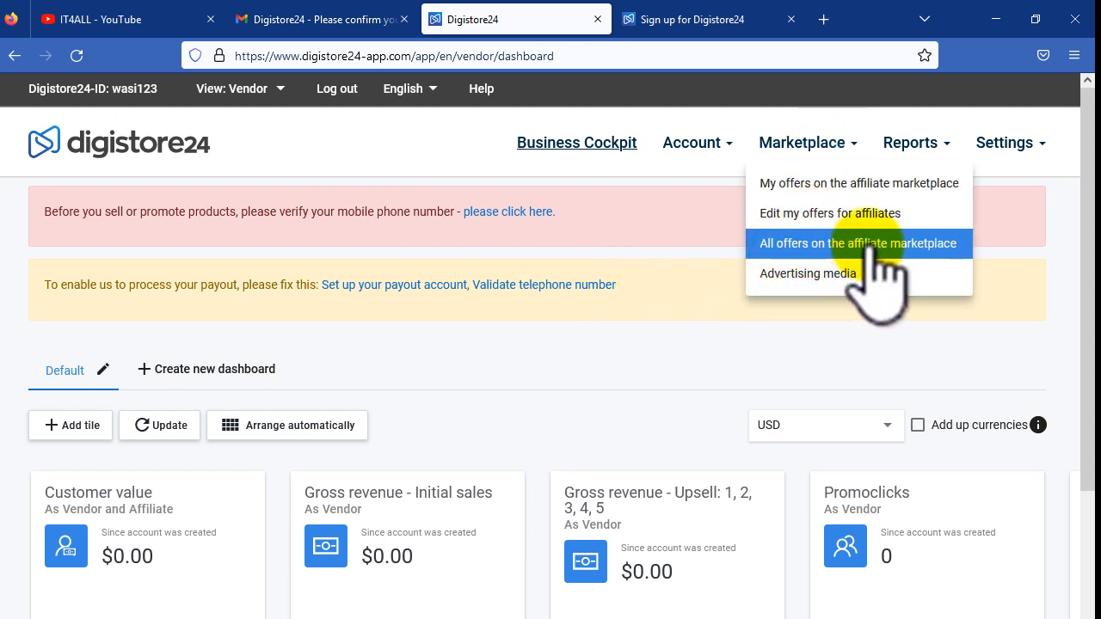
{"action": "left_click", "coordinate": [941, 246]}
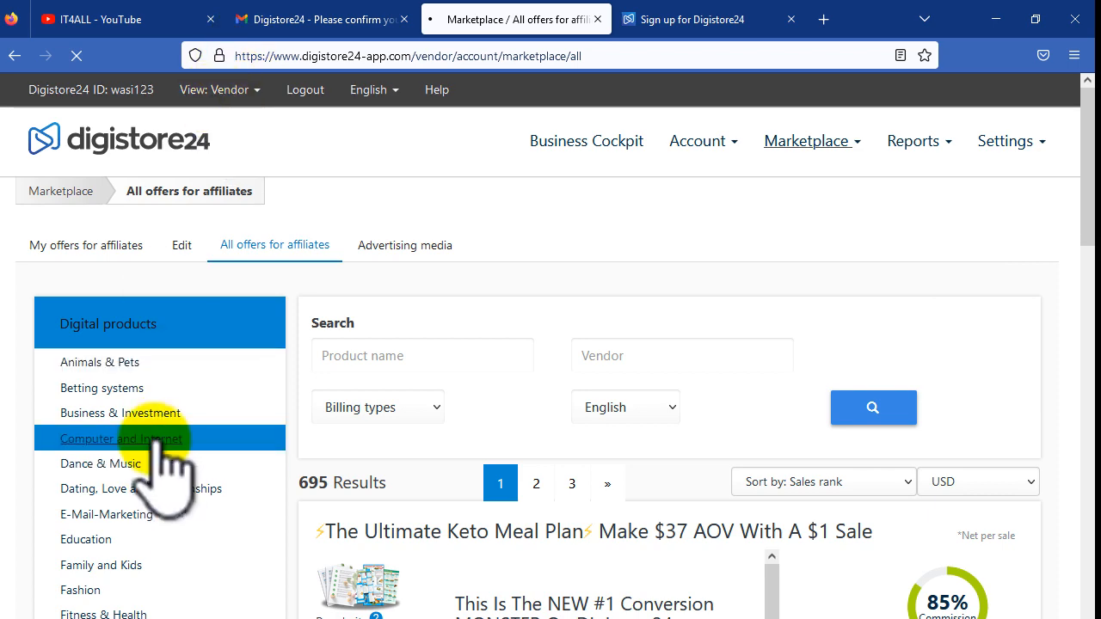
{"action": "scroll", "coordinate": [198, 533], "scroll_direction": "down", "scroll_amount": 3}
{"action": "scroll", "coordinate": [200, 542], "scroll_direction": "down", "scroll_amount": 2}
{"action": "scroll", "coordinate": [216, 491], "scroll_direction": "up", "scroll_amount": 6}
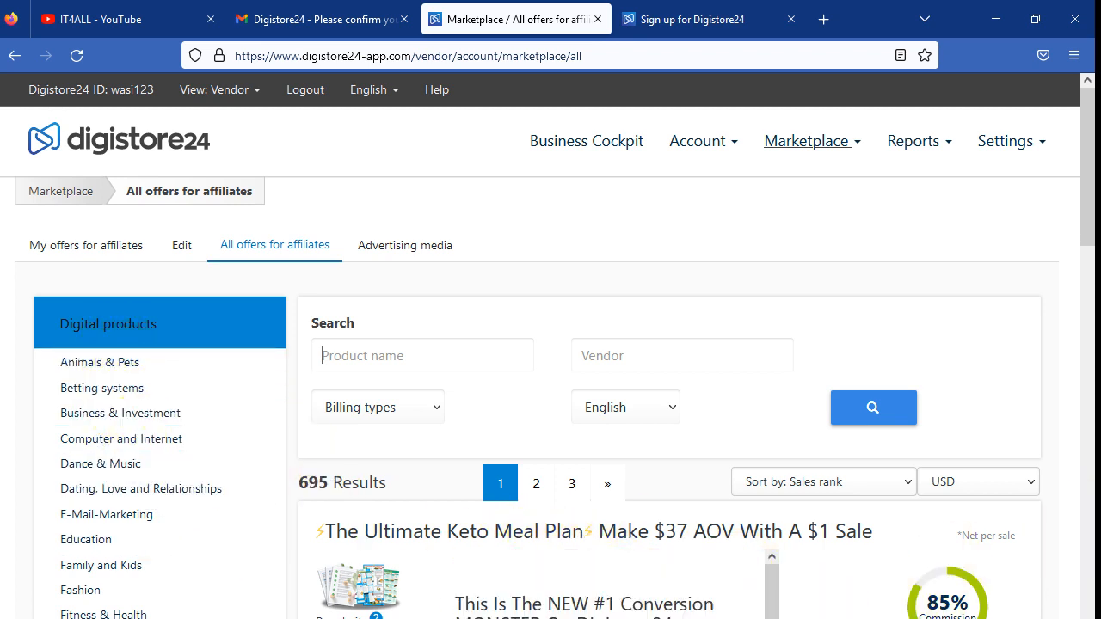
{"action": "left_click_drag", "start_coordinate": [1085, 216], "coordinate": [1090, 297]}
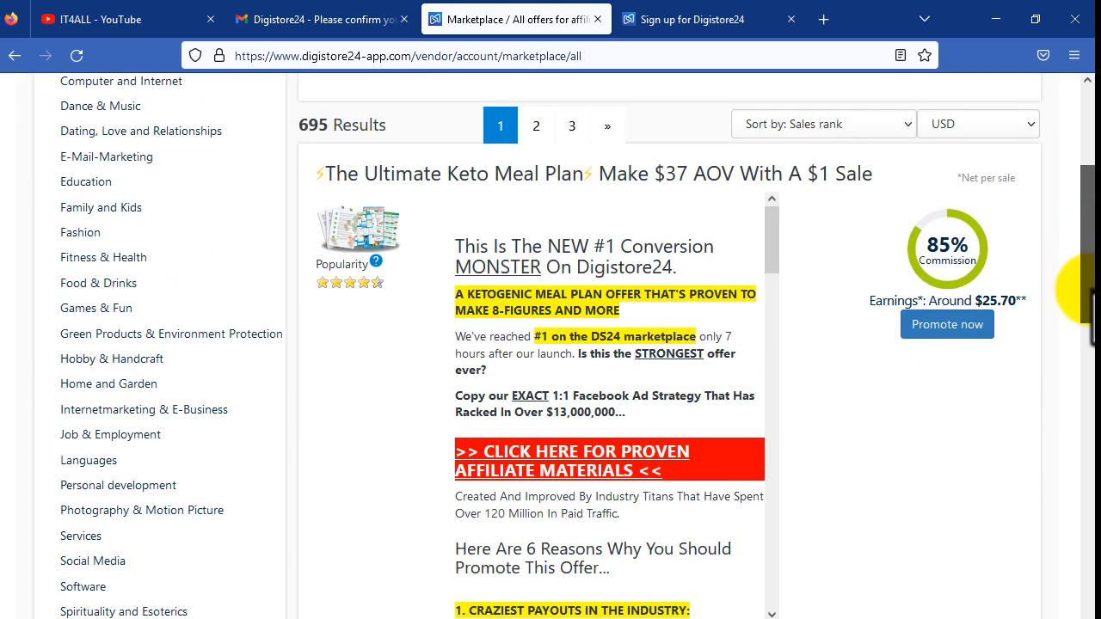
{"action": "scroll", "coordinate": [110, 381], "scroll_direction": "up", "scroll_amount": 3}
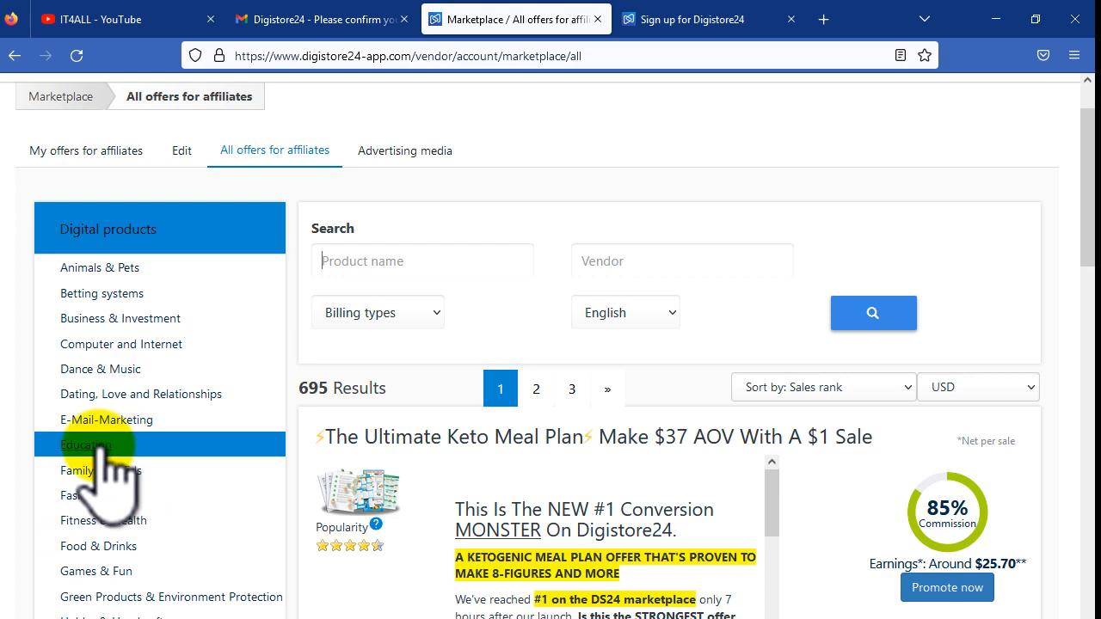
Step: Filter the marketplace to the Education category and scroll through its 18 offers
{"action": "left_click", "coordinate": [102, 445]}
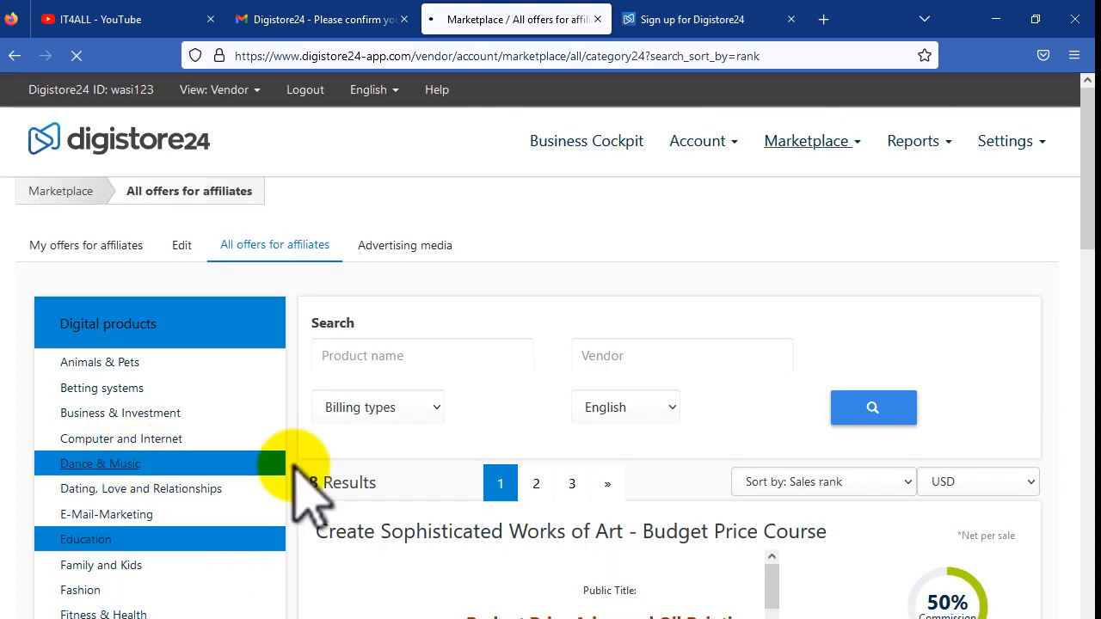
{"action": "scroll", "coordinate": [633, 523], "scroll_direction": "down", "scroll_amount": 4}
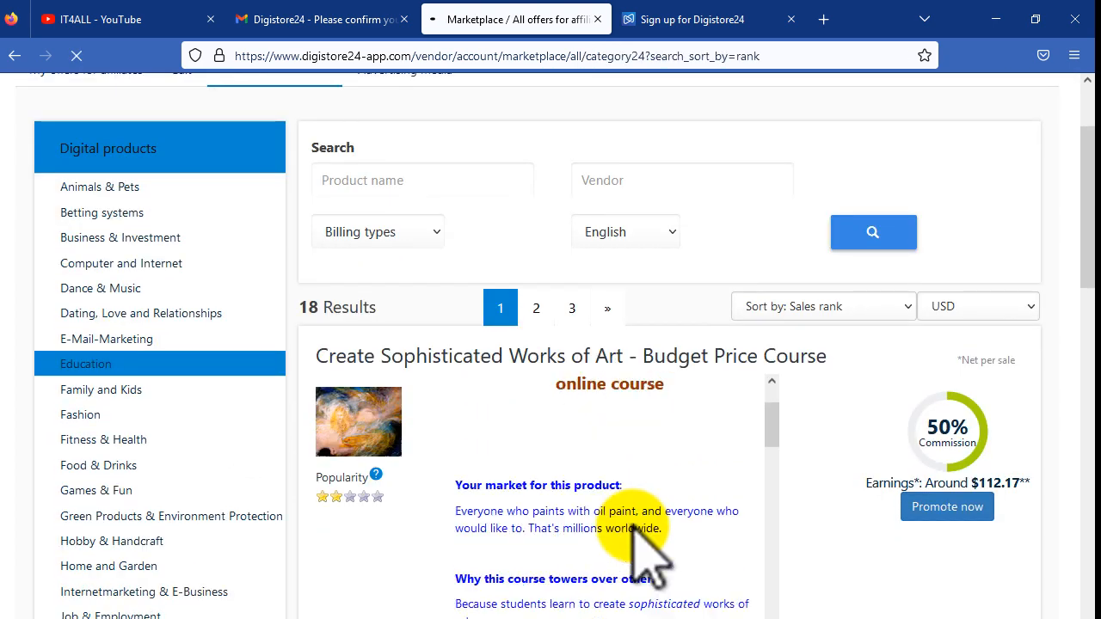
{"action": "scroll", "coordinate": [636, 533], "scroll_direction": "down", "scroll_amount": 3}
{"action": "left_click_drag", "start_coordinate": [1080, 290], "coordinate": [1088, 369]}
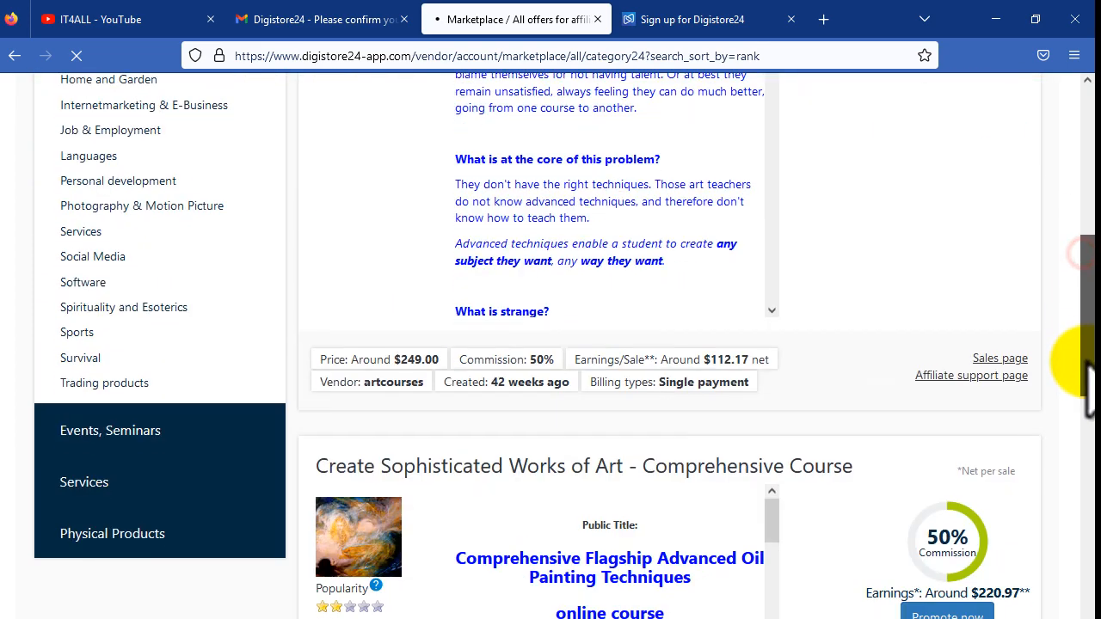
{"action": "scroll", "coordinate": [488, 430], "scroll_direction": "down", "scroll_amount": 10}
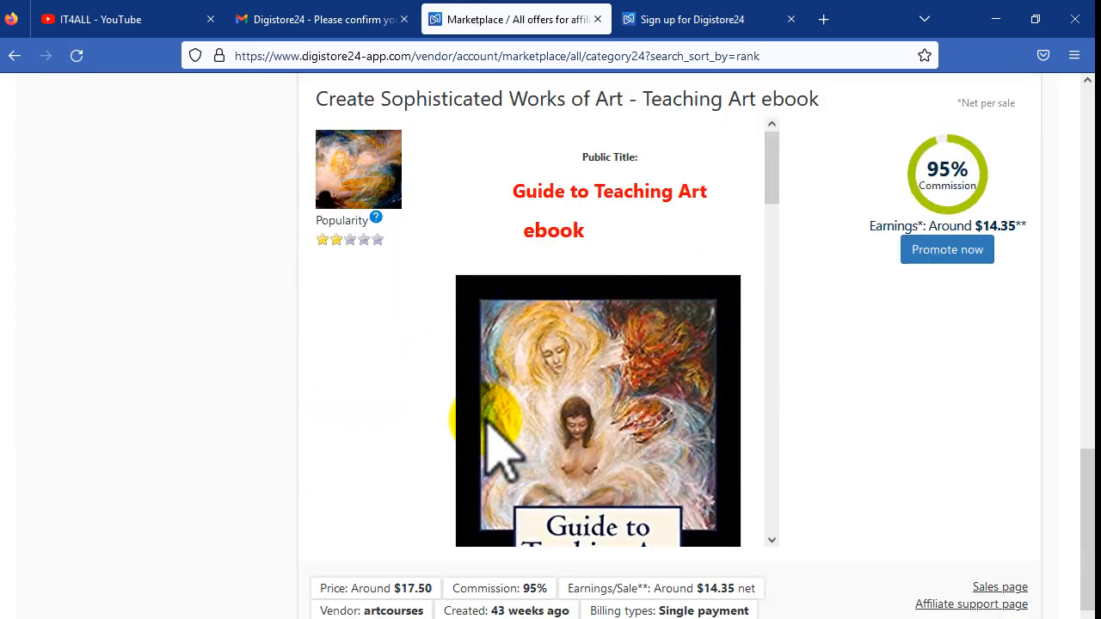
{"action": "scroll", "coordinate": [490, 439], "scroll_direction": "down", "scroll_amount": 6}
{"action": "scroll", "coordinate": [504, 451], "scroll_direction": "up", "scroll_amount": 1}
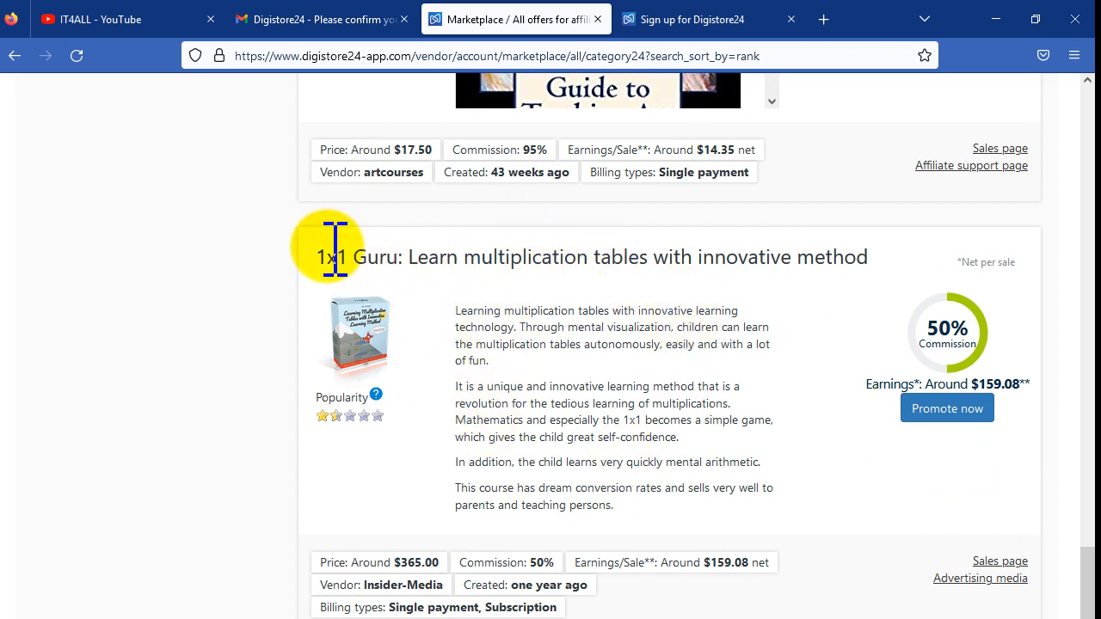
Step: Review the 1x1 Guru offer's title, description, $365.00 price and $159.08 estimated earnings
{"action": "left_click_drag", "start_coordinate": [325, 256], "coordinate": [792, 263]}
{"action": "left_click_drag", "start_coordinate": [453, 311], "coordinate": [681, 344]}
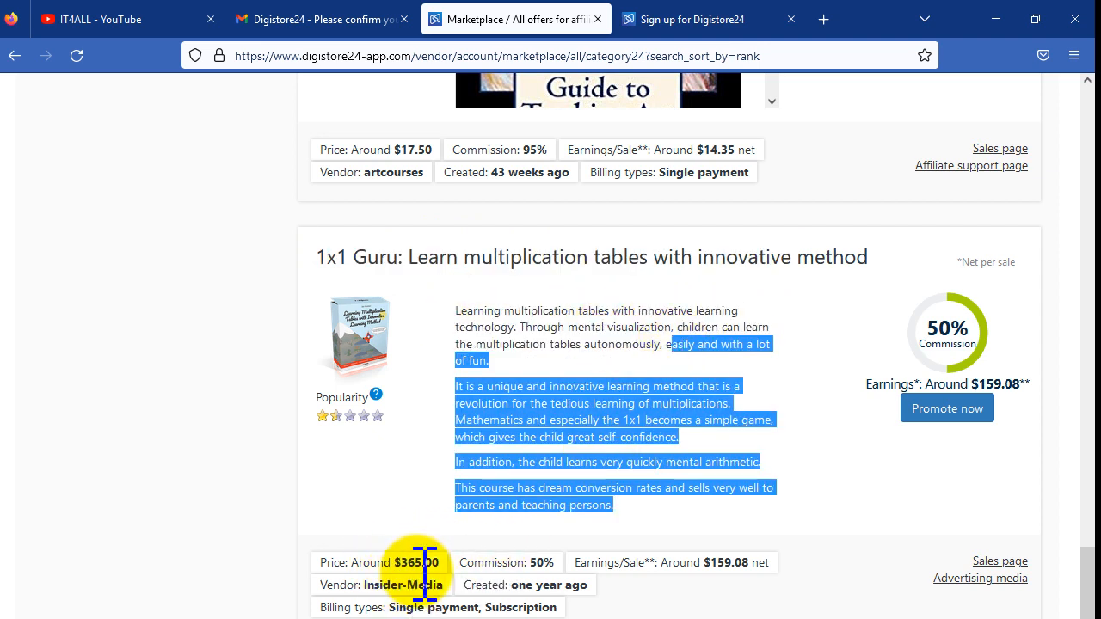
{"action": "left_click_drag", "start_coordinate": [371, 563], "coordinate": [445, 563]}
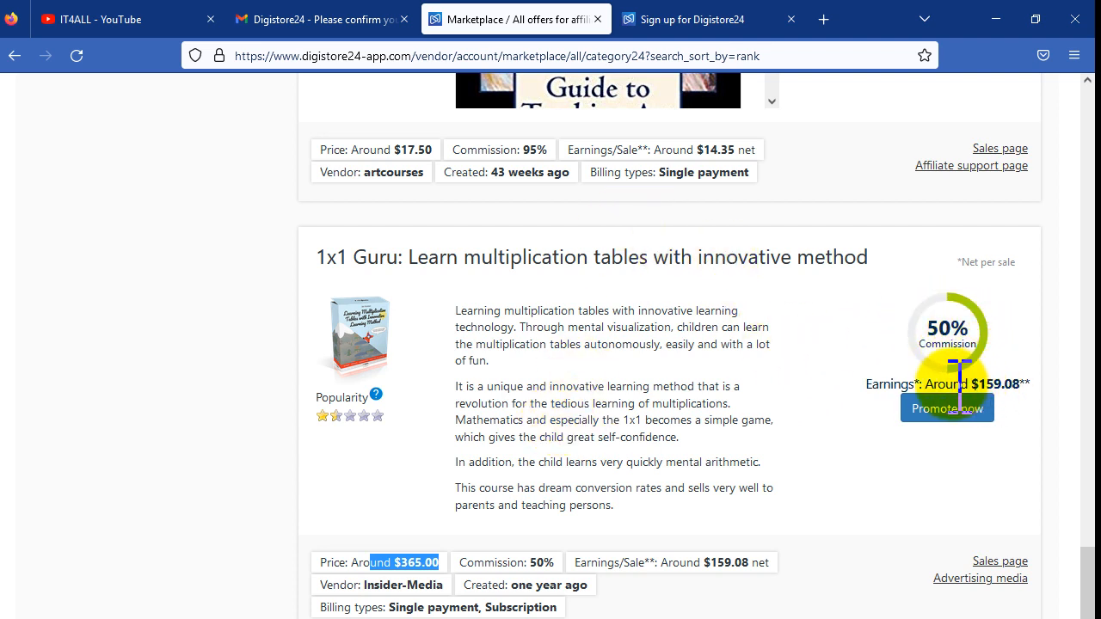
{"action": "left_click_drag", "start_coordinate": [919, 384], "coordinate": [1015, 393]}
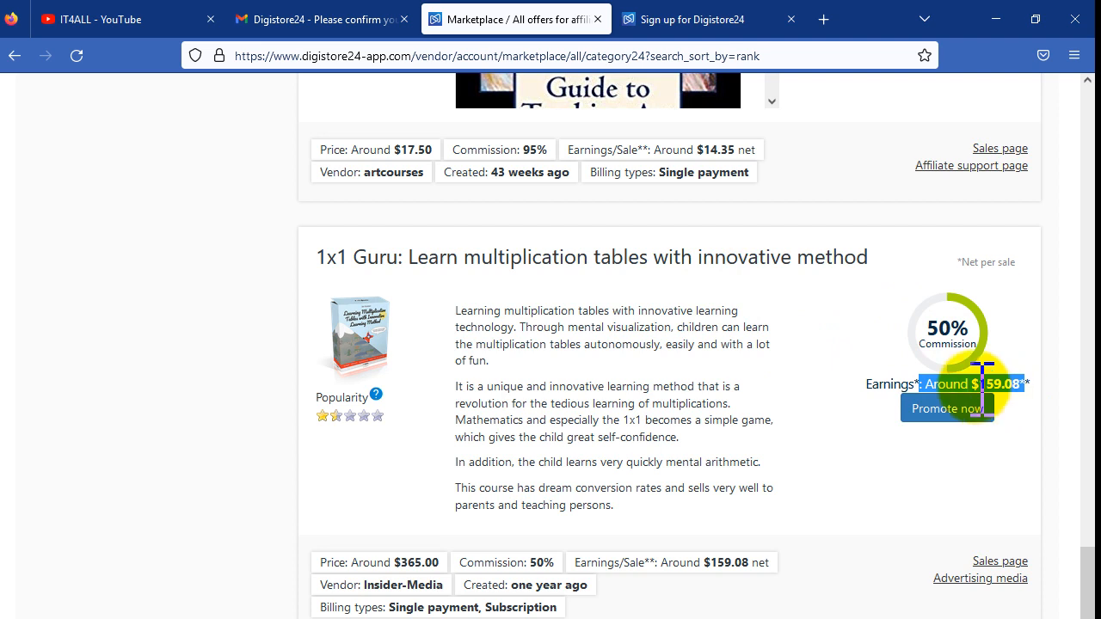
{"action": "left_click", "coordinate": [967, 374]}
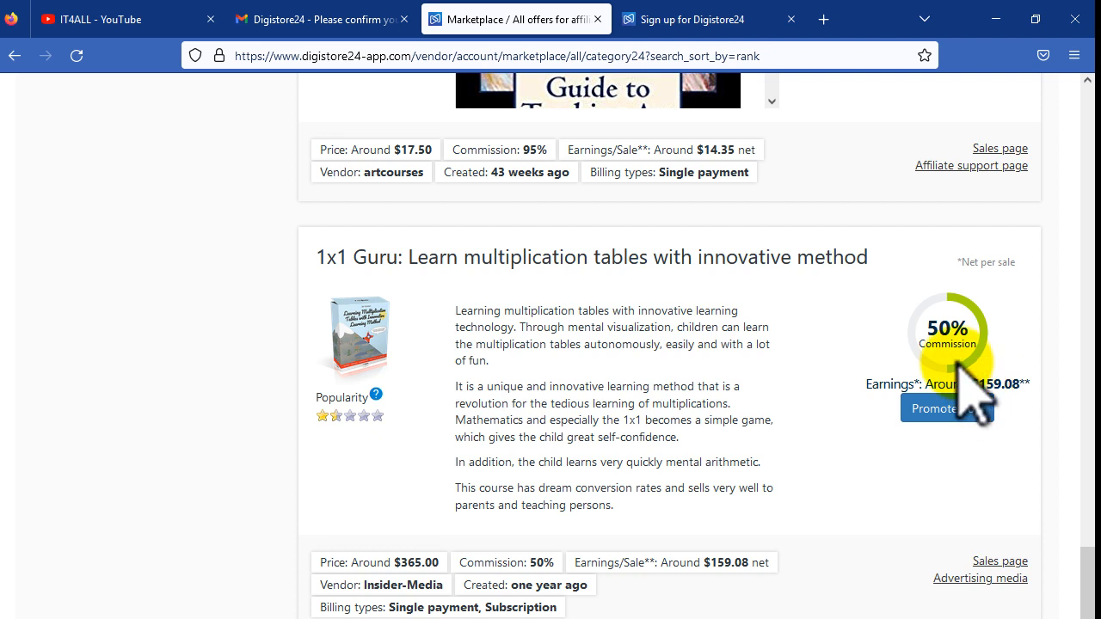
{"action": "double_click", "coordinate": [993, 383]}
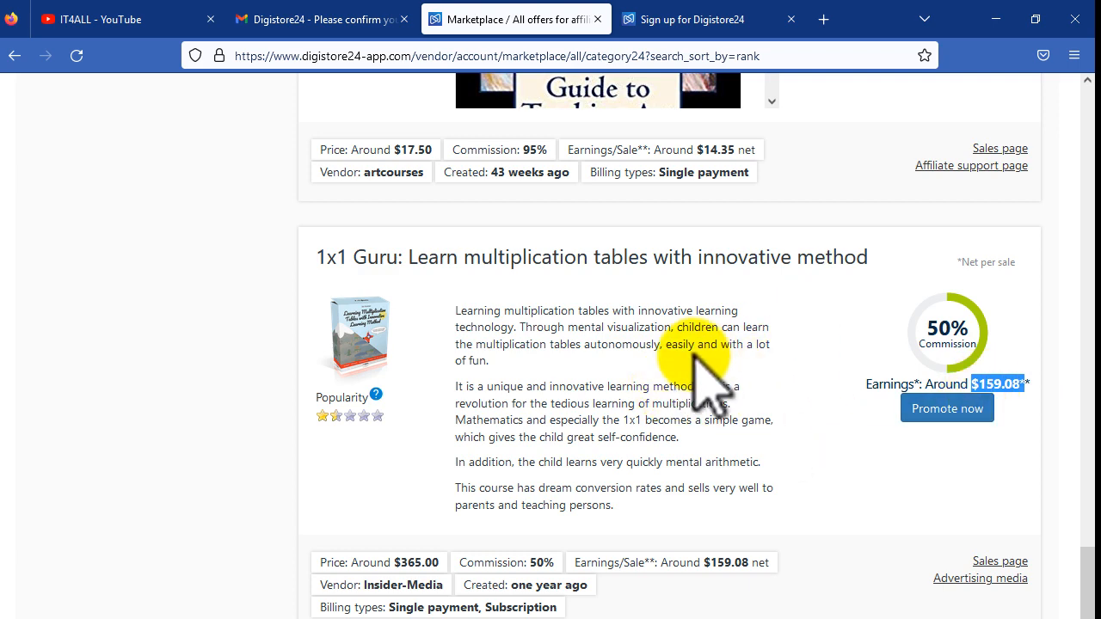
{"action": "left_click", "coordinate": [970, 468]}
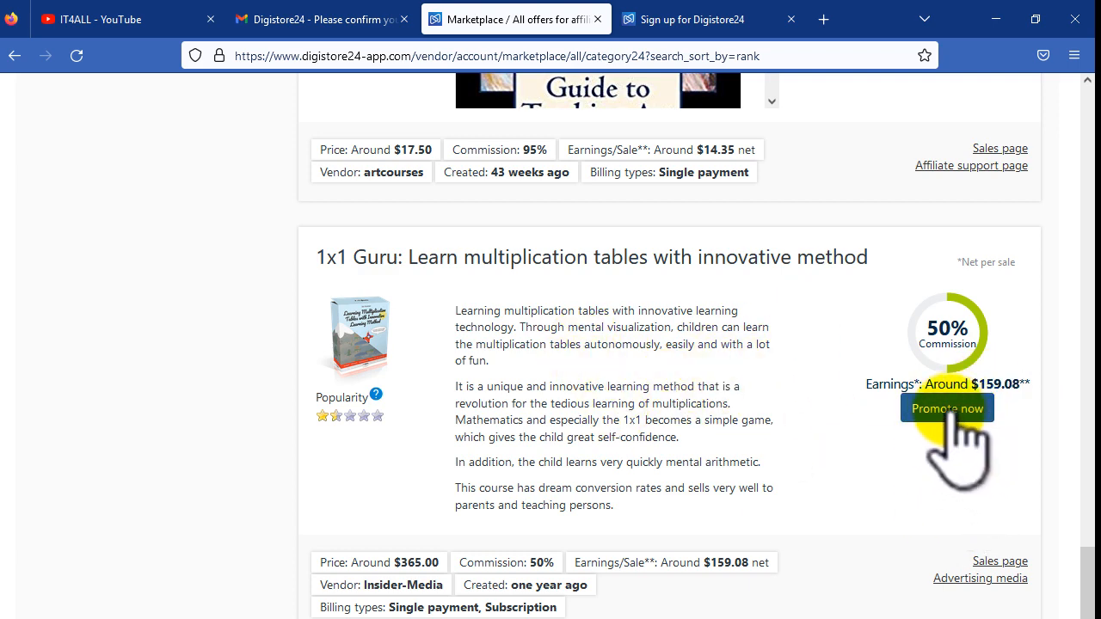
Step: Create a promolink for 1x1 Guru, open it in a new tab, and copy its URL
{"action": "left_click", "coordinate": [953, 417]}
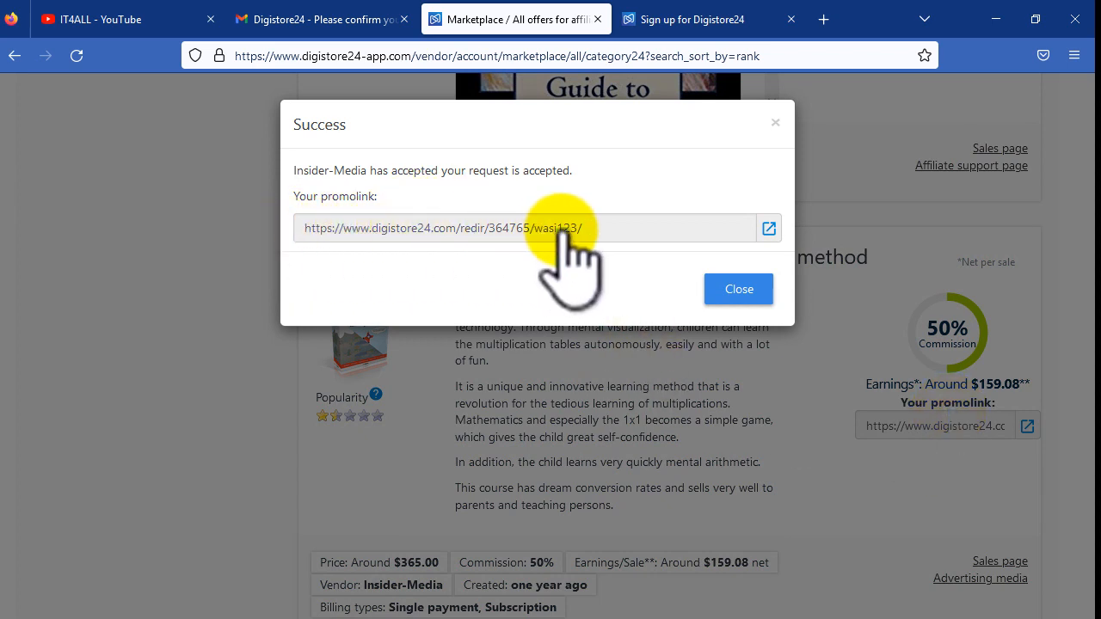
{"action": "left_click", "coordinate": [768, 227]}
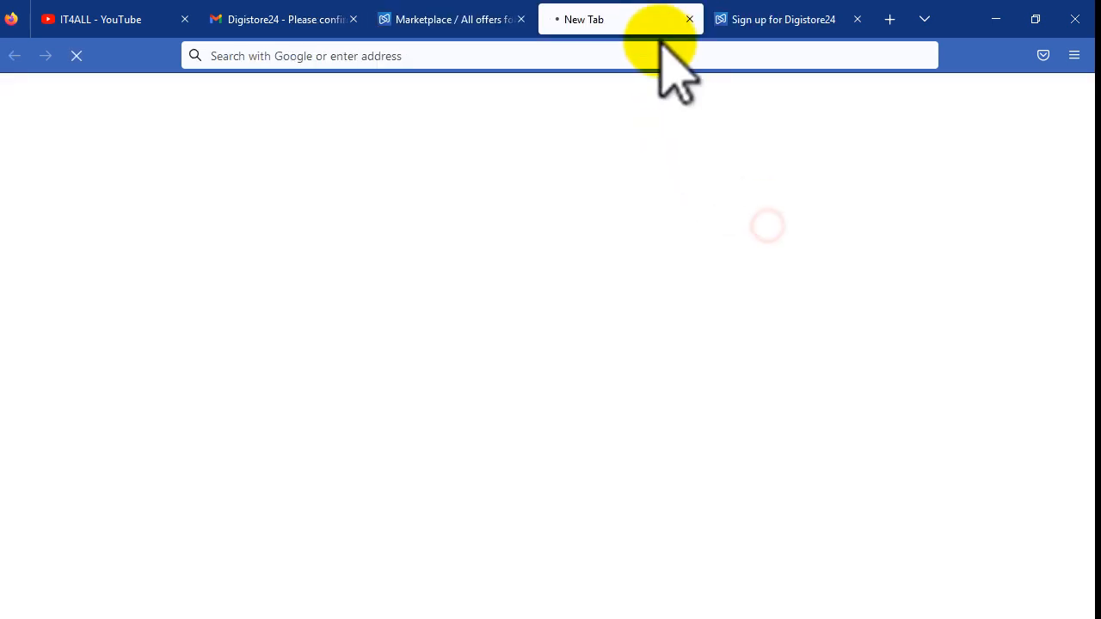
{"action": "left_click", "coordinate": [491, 26]}
{"action": "left_click", "coordinate": [504, 228]}
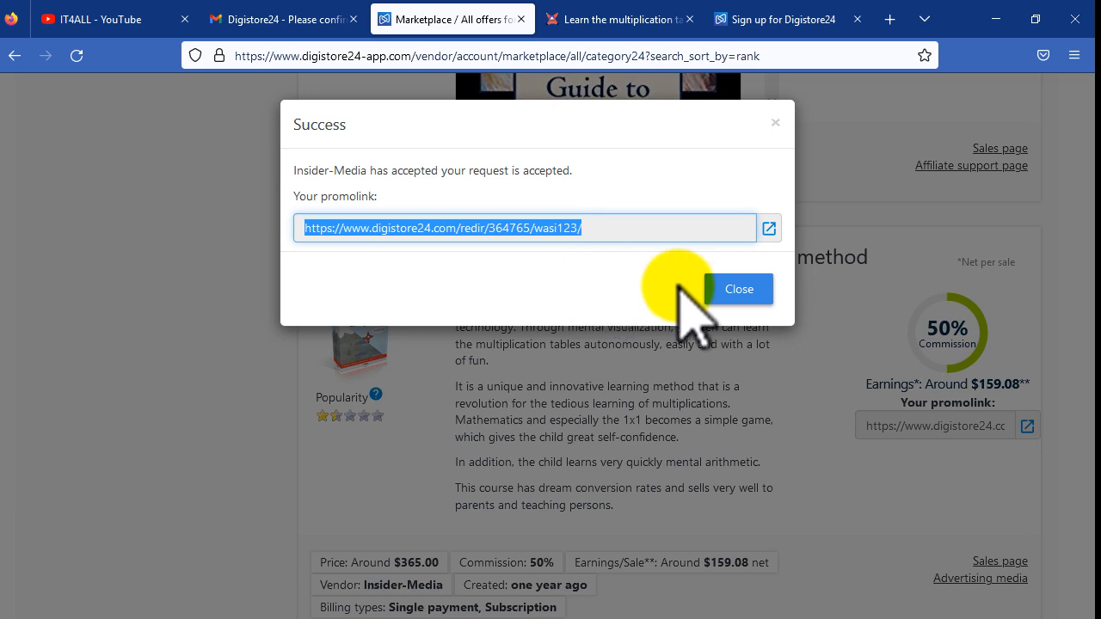
{"action": "left_click", "coordinate": [750, 294]}
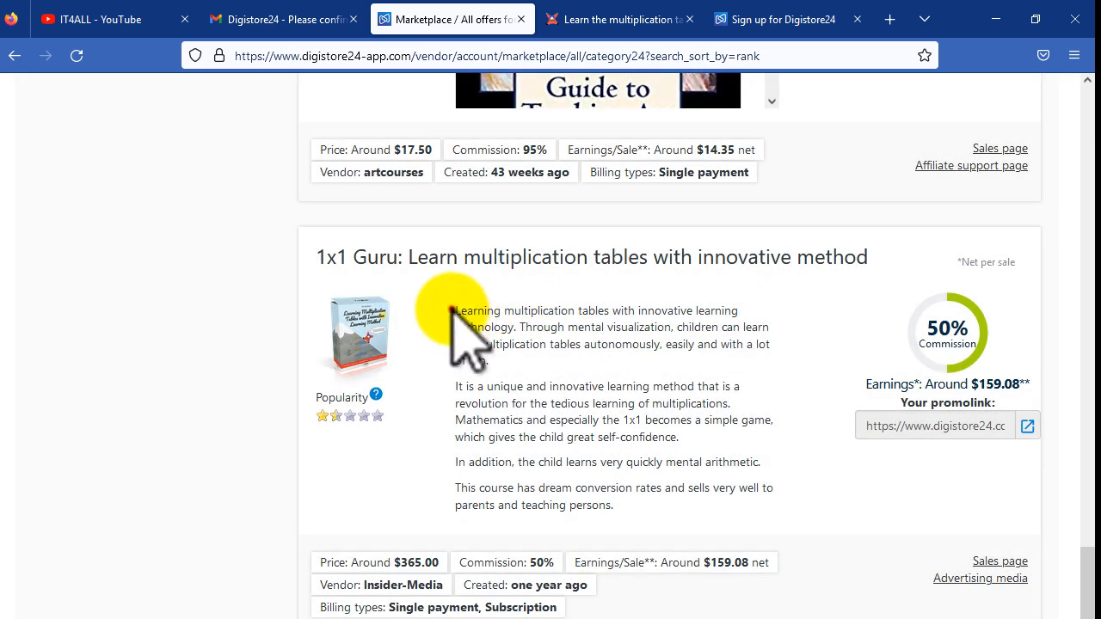
{"action": "left_click_drag", "start_coordinate": [451, 309], "coordinate": [693, 449]}
Step: Filter the marketplace to the E-Mail-Marketing category via the Games & Fun sidebar
{"action": "left_click", "coordinate": [608, 418]}
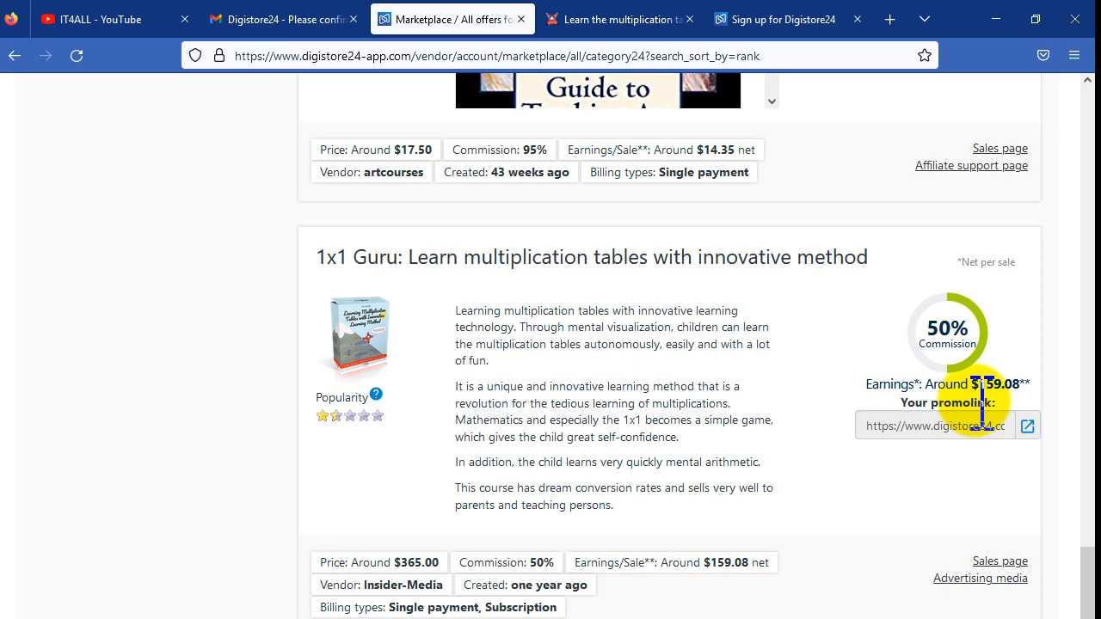
{"action": "scroll", "coordinate": [270, 430], "scroll_direction": "up", "scroll_amount": 15}
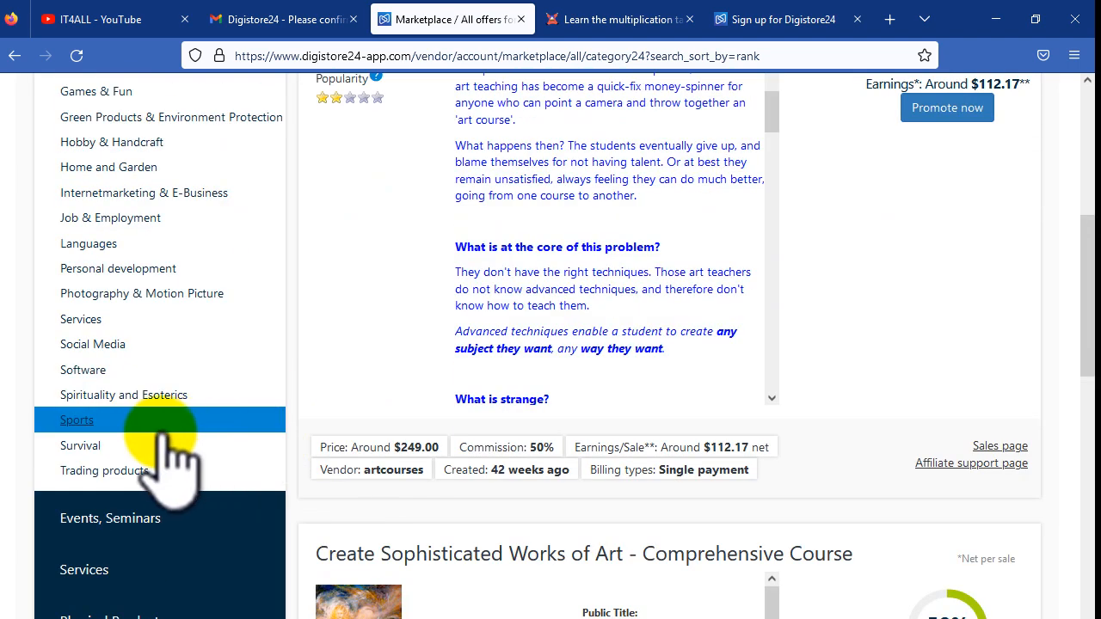
{"action": "scroll", "coordinate": [164, 434], "scroll_direction": "up", "scroll_amount": 3}
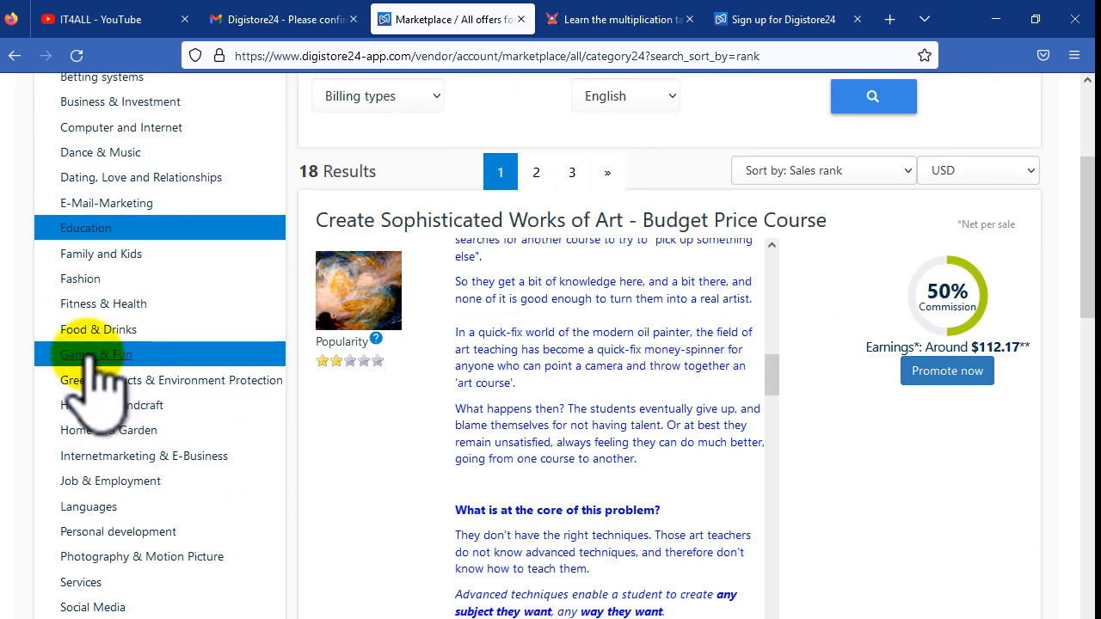
{"action": "left_click", "coordinate": [108, 354]}
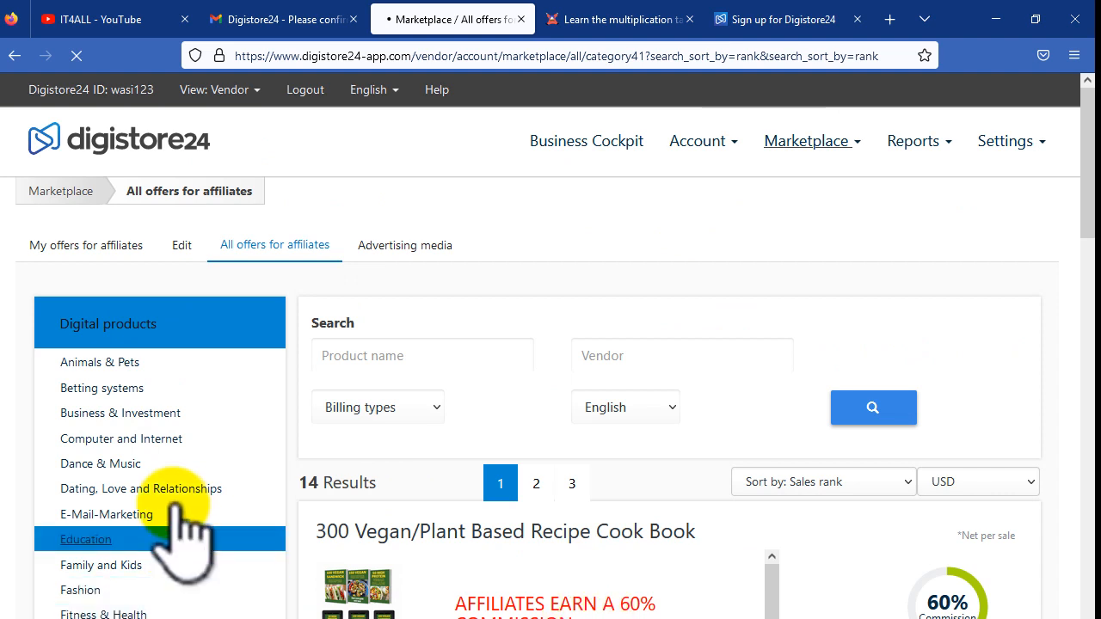
{"action": "left_click", "coordinate": [138, 515]}
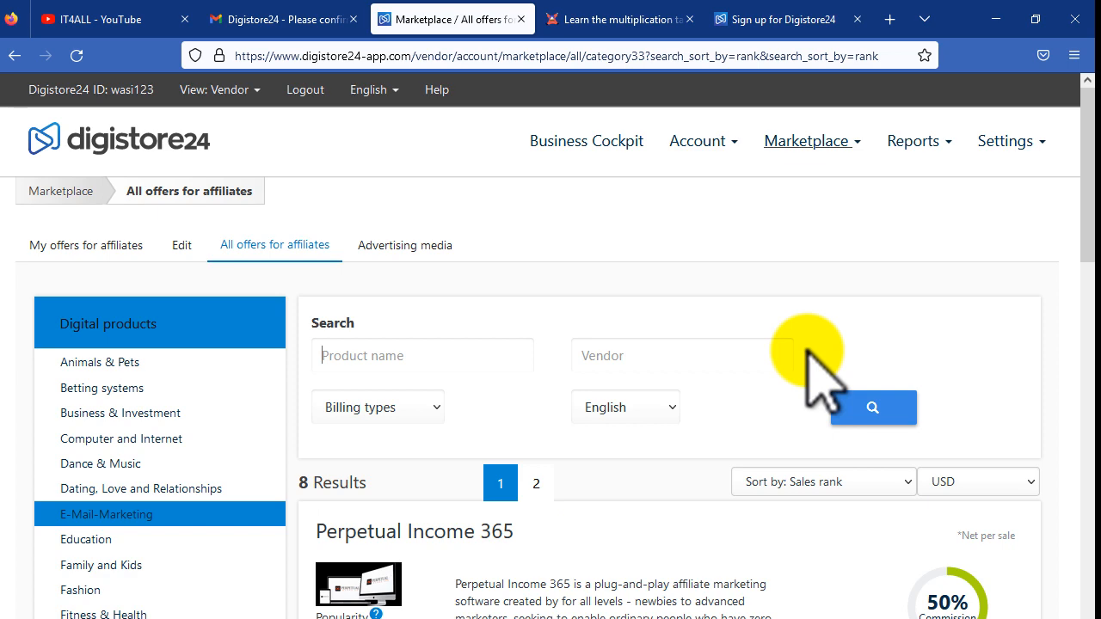
Step: Scroll down to the EMS- Email Marketing Complete VSeries offer and highlight its title
{"action": "scroll", "coordinate": [807, 348], "scroll_direction": "down", "scroll_amount": 2}
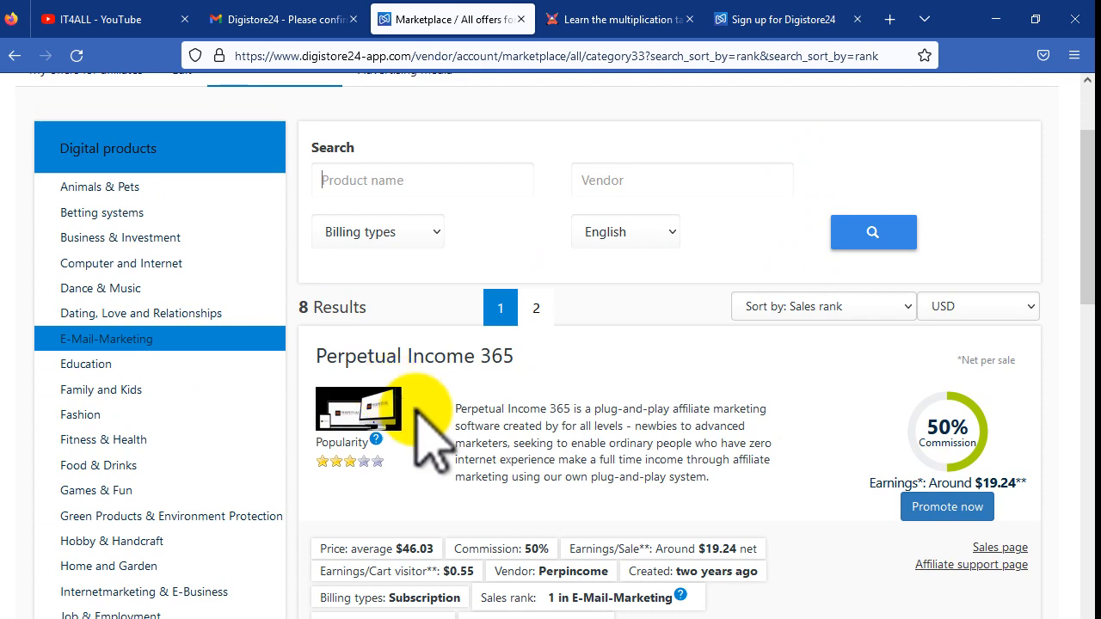
{"action": "scroll", "coordinate": [570, 474], "scroll_direction": "down", "scroll_amount": 2}
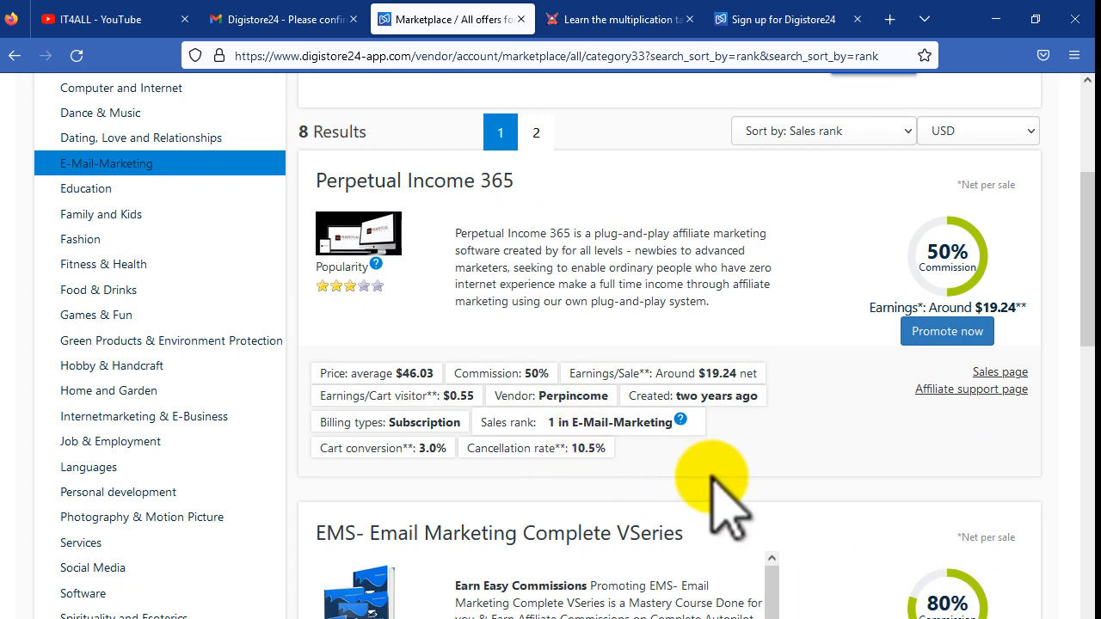
{"action": "scroll", "coordinate": [727, 507], "scroll_direction": "down", "scroll_amount": 2}
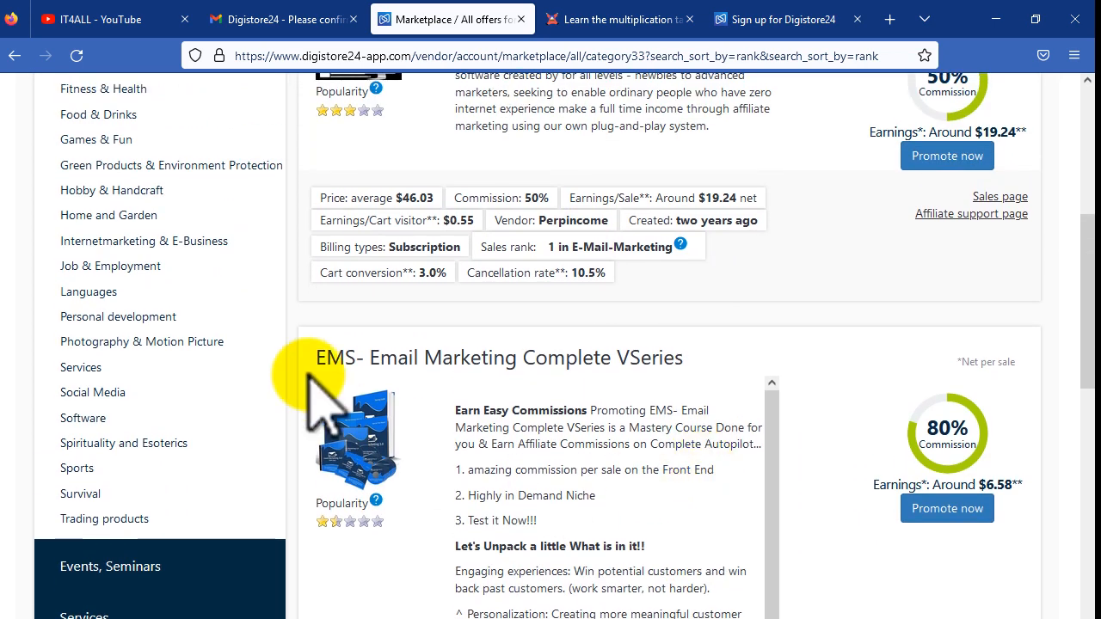
{"action": "left_click_drag", "start_coordinate": [307, 353], "coordinate": [405, 352]}
{"action": "left_click", "coordinate": [404, 350]}
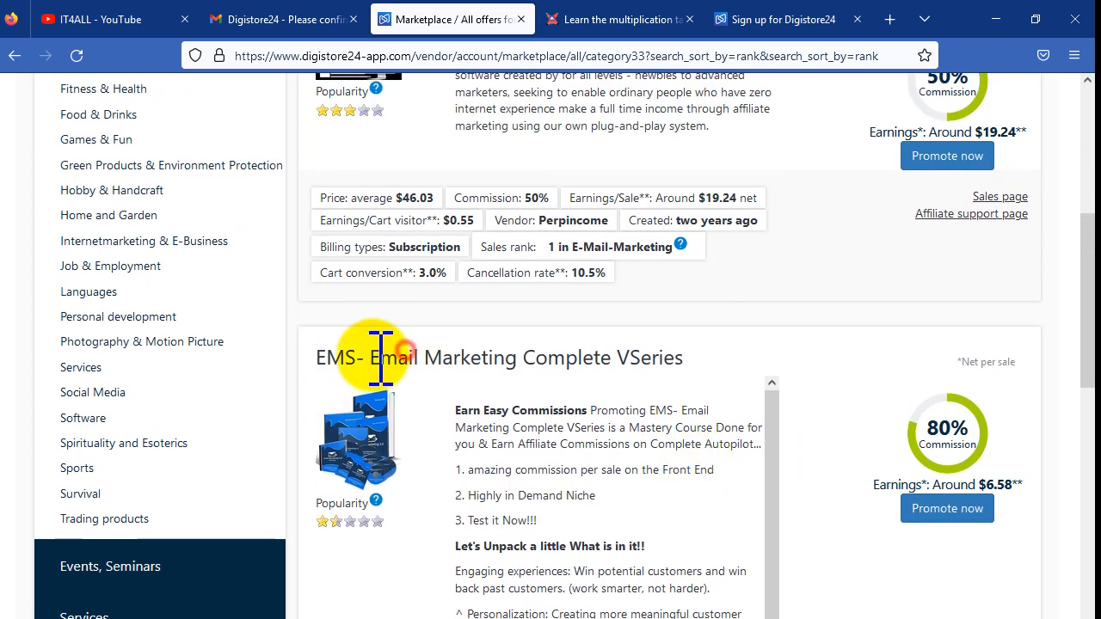
{"action": "left_click_drag", "start_coordinate": [508, 355], "coordinate": [607, 353]}
{"action": "left_click", "coordinate": [521, 356]}
Step: Check the EMS offer's $10.00 price and estimated $6.58 earnings per sale
{"action": "left_click", "coordinate": [678, 365]}
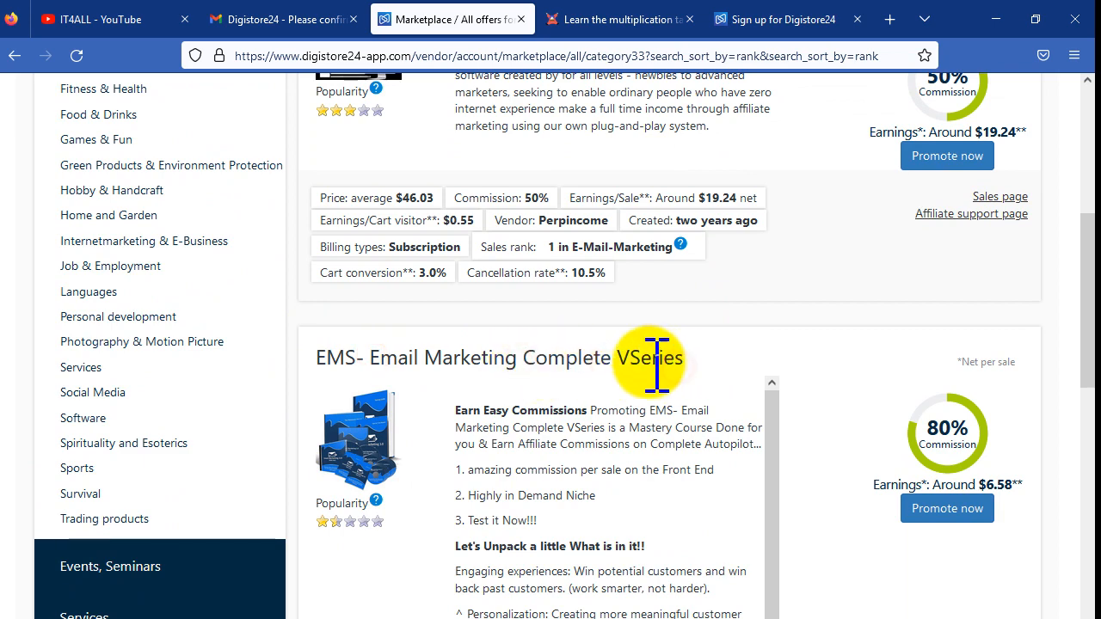
{"action": "scroll", "coordinate": [659, 366], "scroll_direction": "down", "scroll_amount": 1}
{"action": "scroll", "coordinate": [941, 559], "scroll_direction": "down", "scroll_amount": 4}
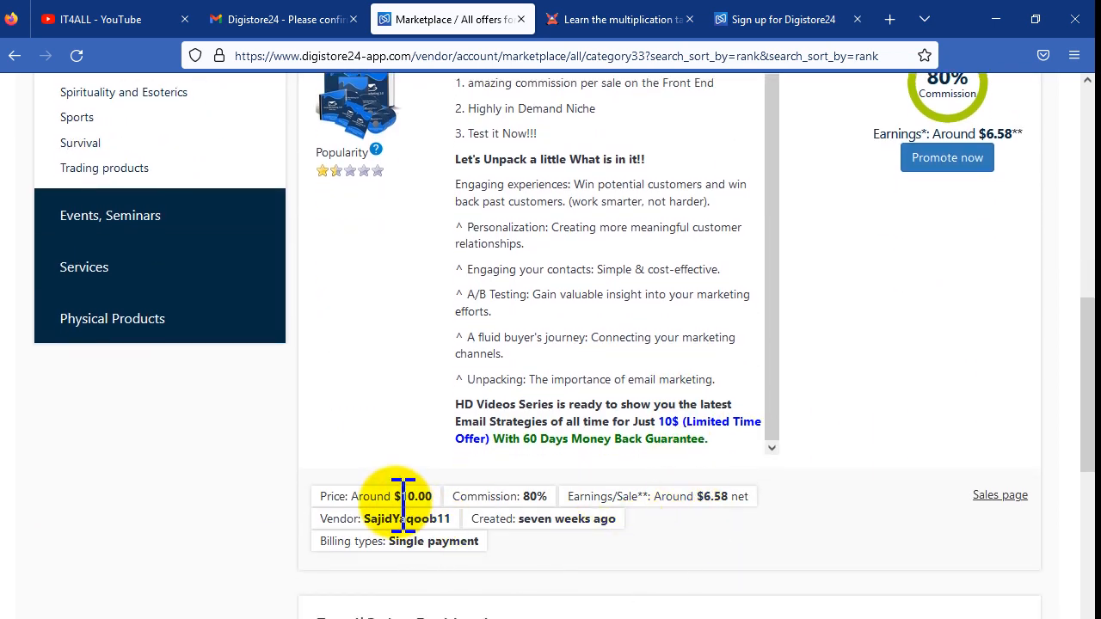
{"action": "left_click_drag", "start_coordinate": [375, 496], "coordinate": [434, 497]}
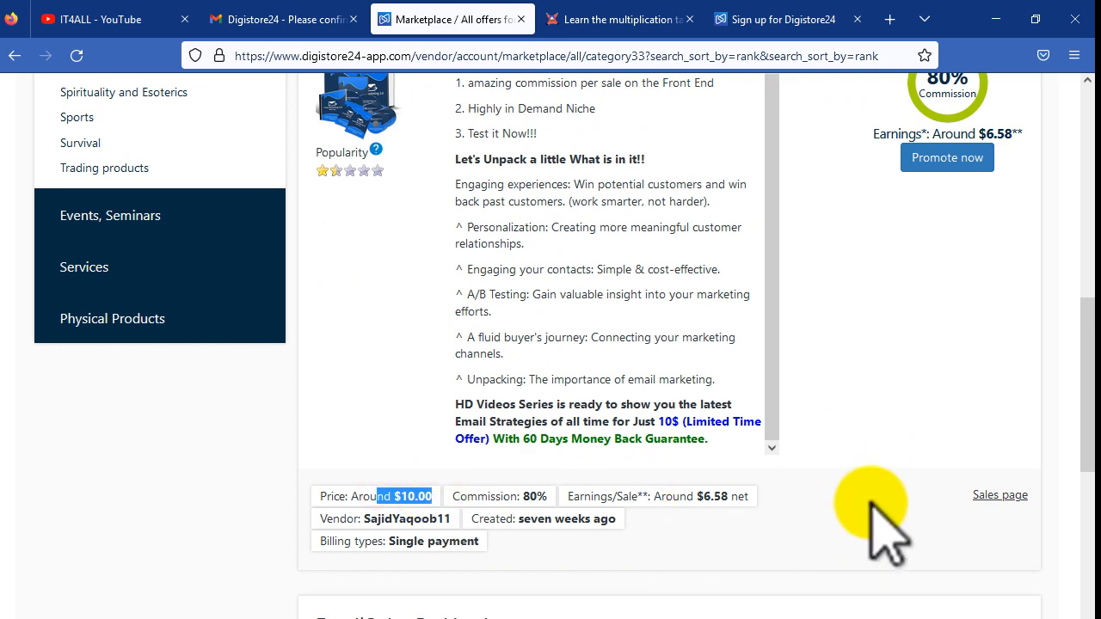
{"action": "scroll", "coordinate": [954, 430], "scroll_direction": "up", "scroll_amount": 2}
{"action": "left_click_drag", "start_coordinate": [886, 310], "coordinate": [1015, 311]}
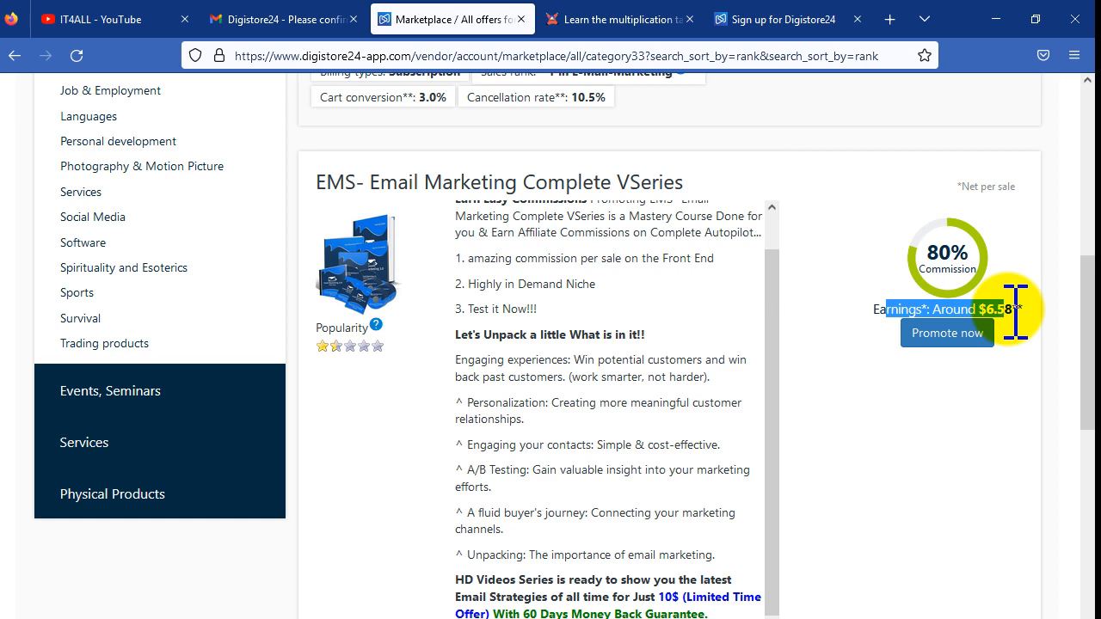
Step: Request a promolink for the EMS offer and dismiss the success message
{"action": "left_click", "coordinate": [954, 334]}
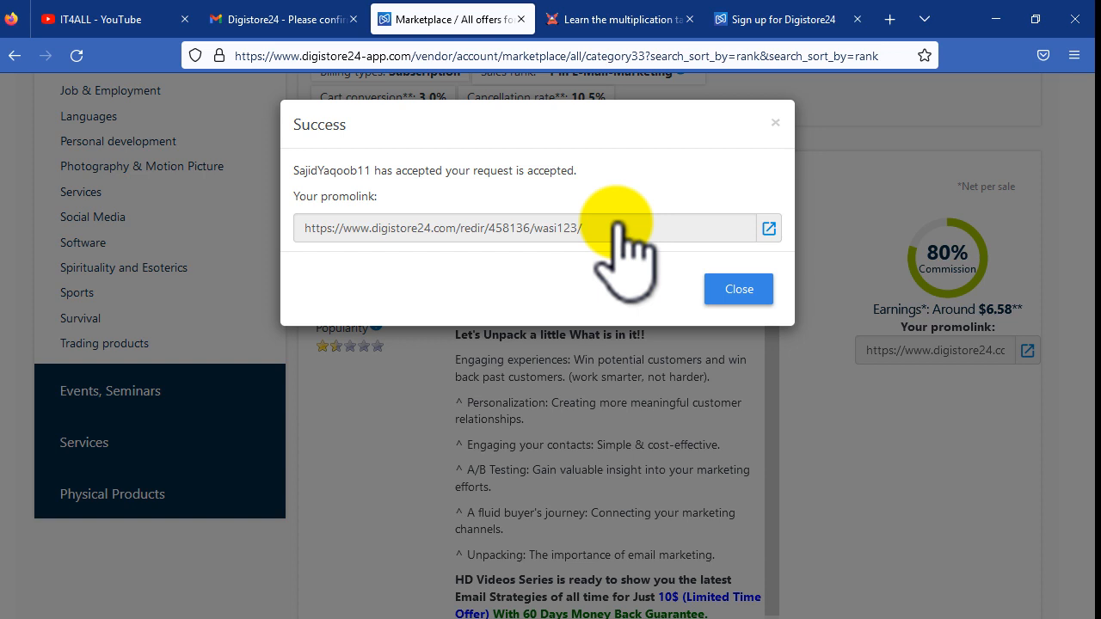
{"action": "left_click", "coordinate": [744, 287]}
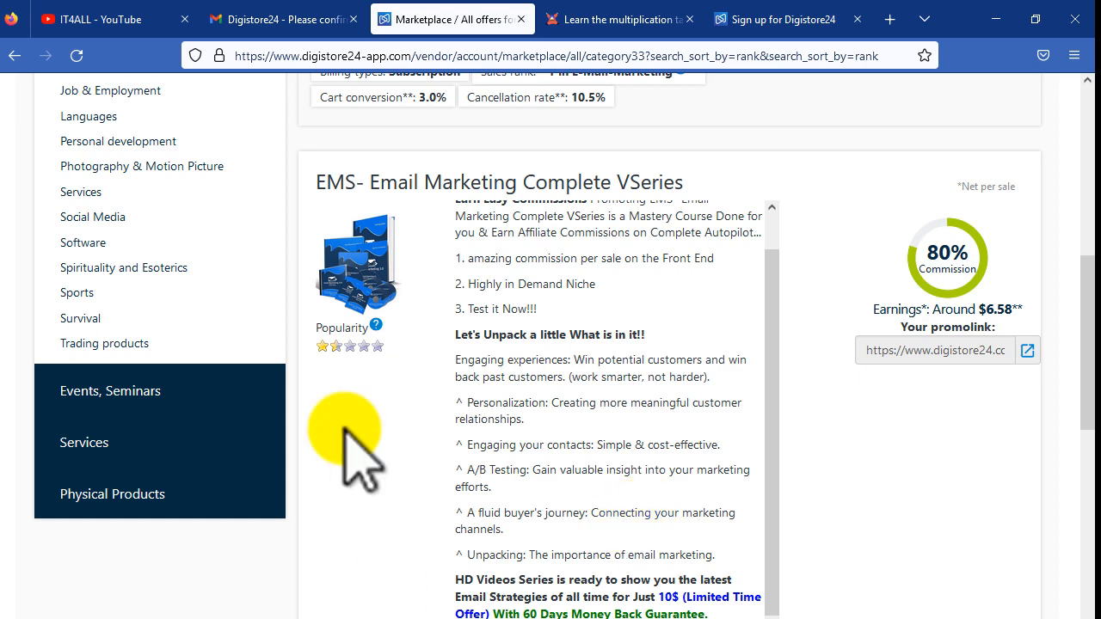
Step: Browse the IT4ALL YouTube channel's playlists, then switch to the 1x1.guru multiplication tables page
{"action": "left_click", "coordinate": [168, 19]}
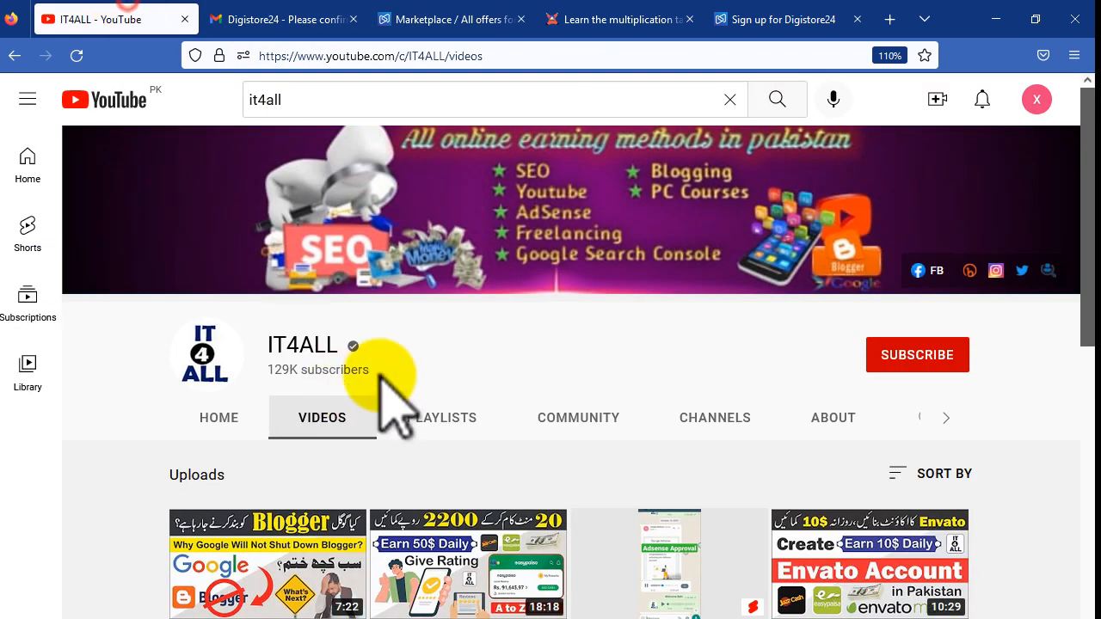
{"action": "left_click", "coordinate": [451, 423]}
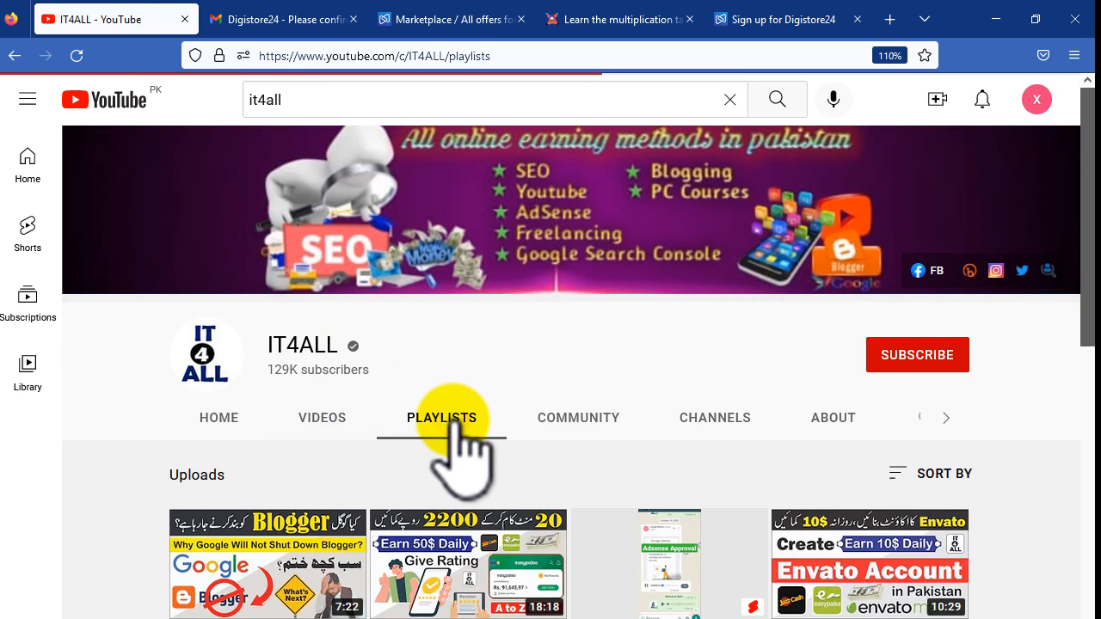
{"action": "scroll", "coordinate": [527, 444], "scroll_direction": "down", "scroll_amount": 9}
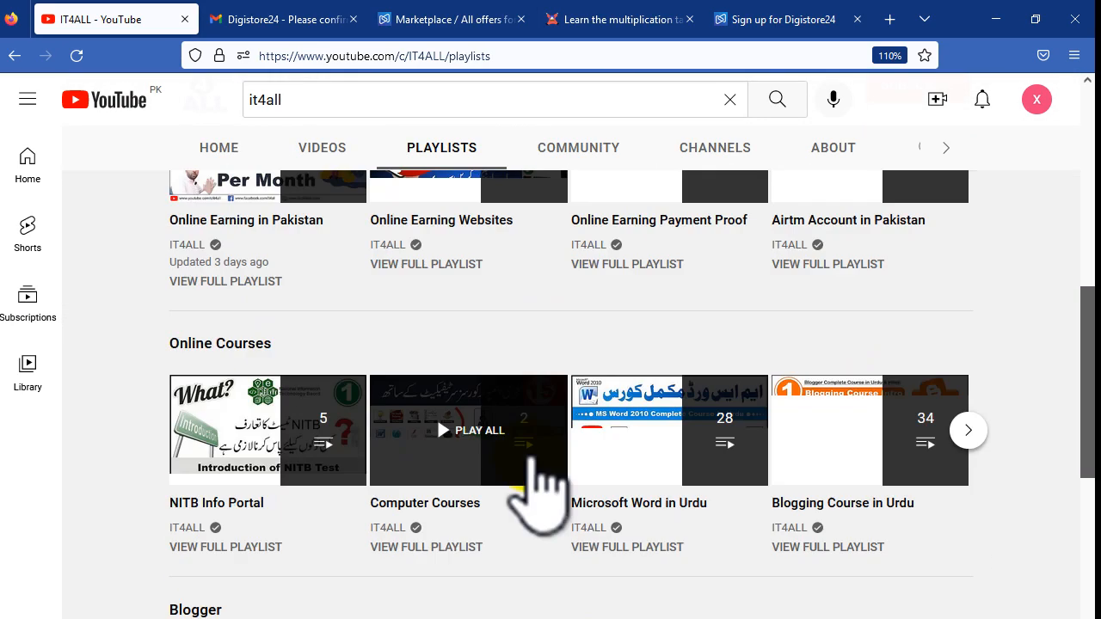
{"action": "scroll", "coordinate": [246, 283], "scroll_direction": "down", "scroll_amount": 1}
{"action": "scroll", "coordinate": [310, 498], "scroll_direction": "down", "scroll_amount": 2}
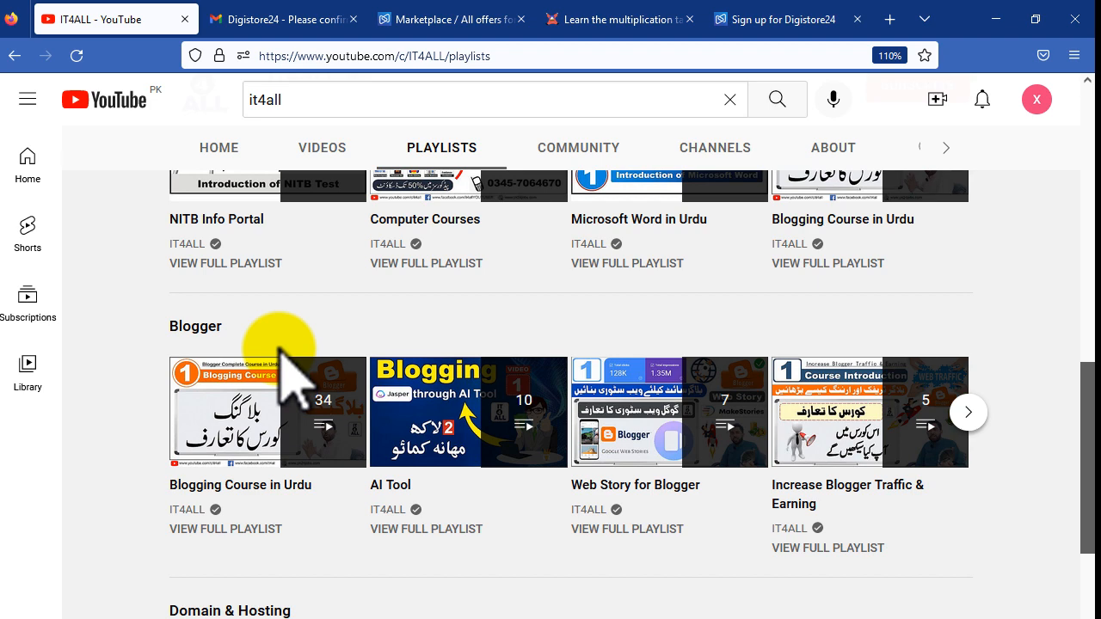
{"action": "left_click", "coordinate": [571, 18]}
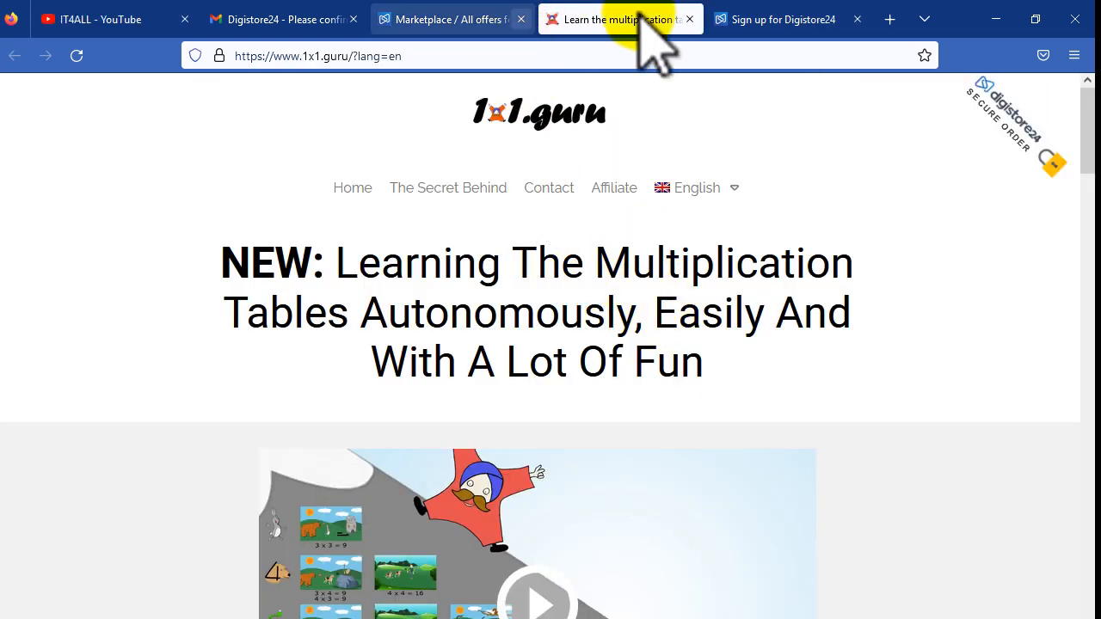
Step: Return to the Digistore24 marketplace tab and scroll up to the E-Mail-Marketing offer list
{"action": "left_click", "coordinate": [770, 19]}
{"action": "left_click", "coordinate": [435, 18]}
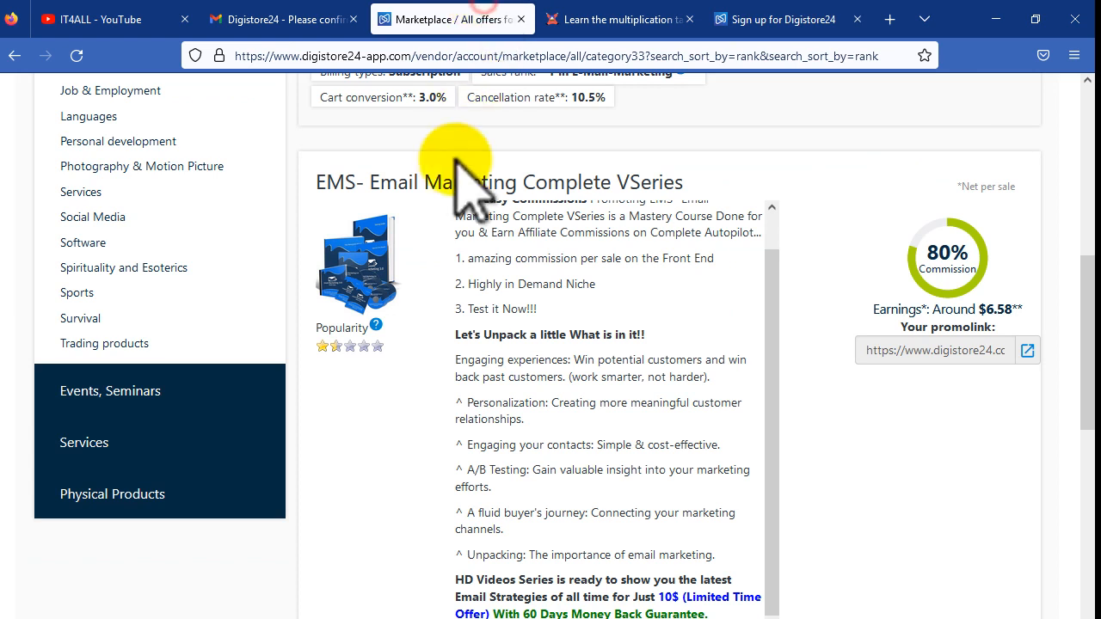
{"action": "scroll", "coordinate": [601, 349], "scroll_direction": "up", "scroll_amount": 1}
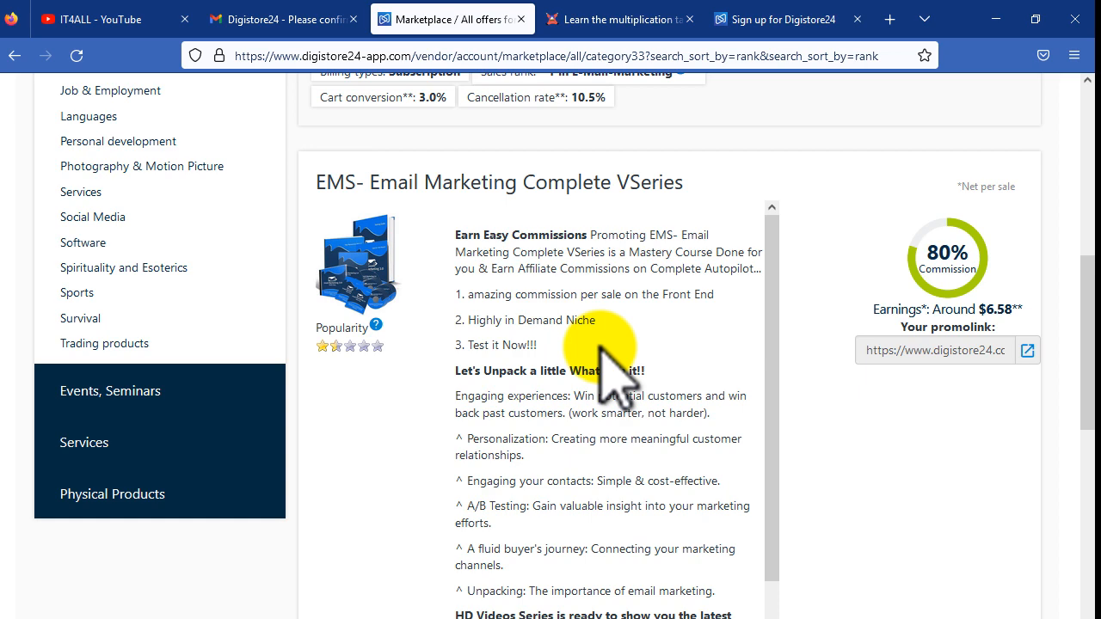
{"action": "scroll", "coordinate": [671, 490], "scroll_direction": "up", "scroll_amount": 5}
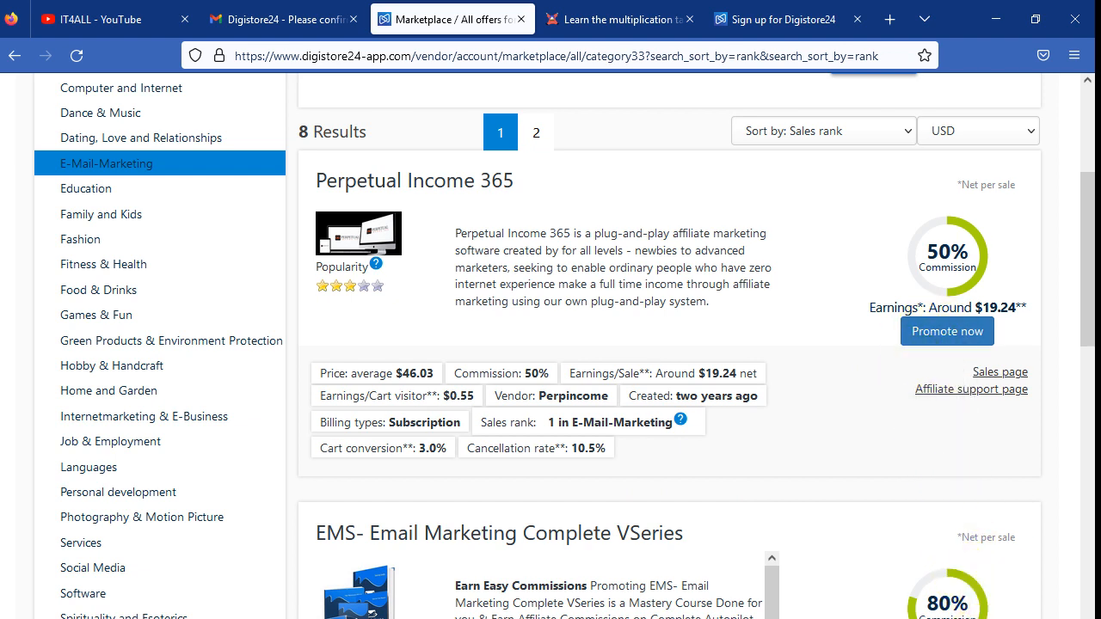
{"action": "scroll", "coordinate": [787, 550], "scroll_direction": "up", "scroll_amount": 3}
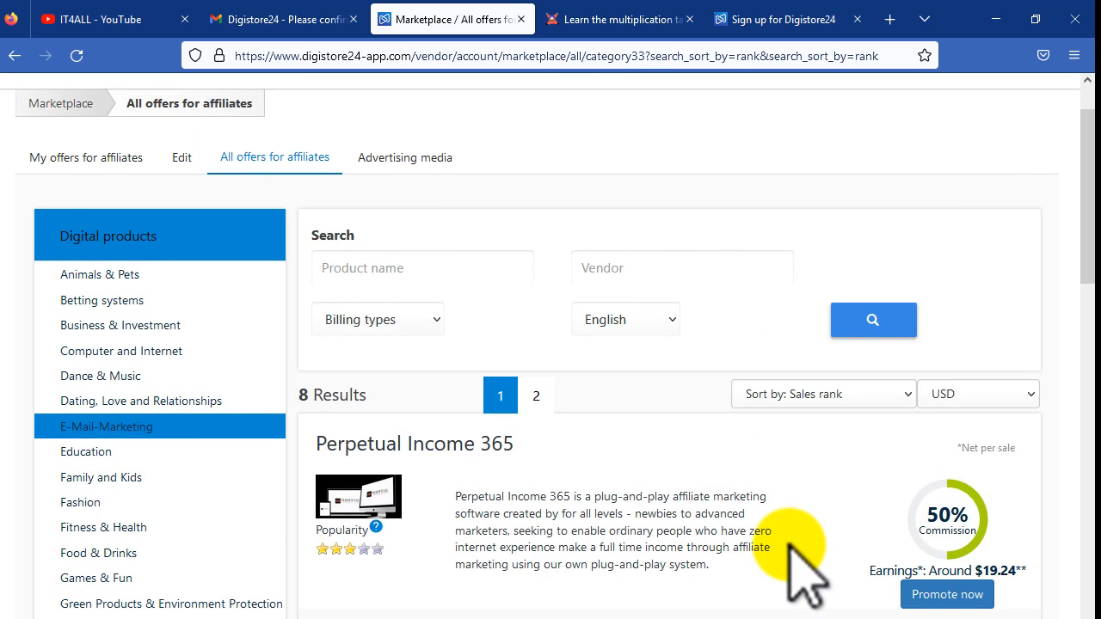
{"action": "scroll", "coordinate": [748, 224], "scroll_direction": "up", "scroll_amount": 2}
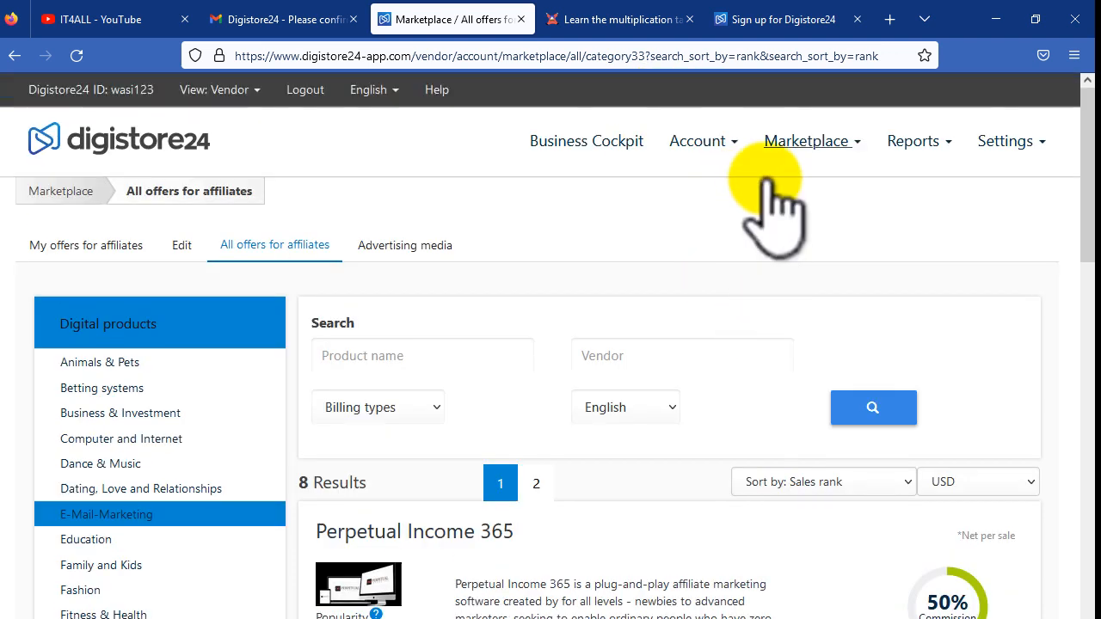
Step: Go to Account > Products and start adding a new product, then reopen the Account menu
{"action": "left_click", "coordinate": [724, 148]}
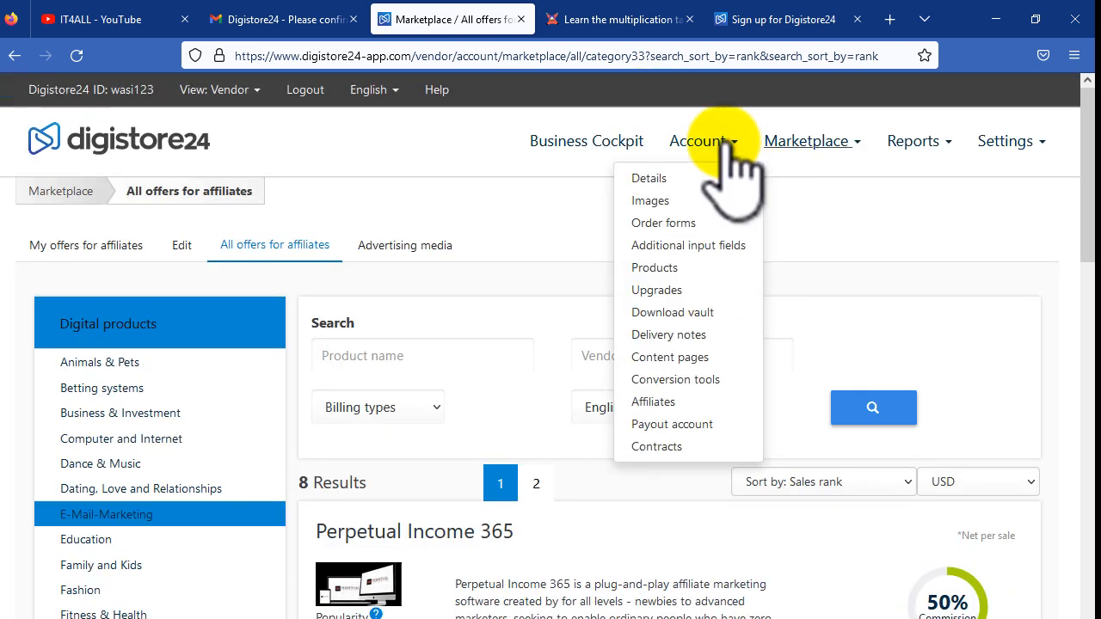
{"action": "left_click", "coordinate": [663, 265]}
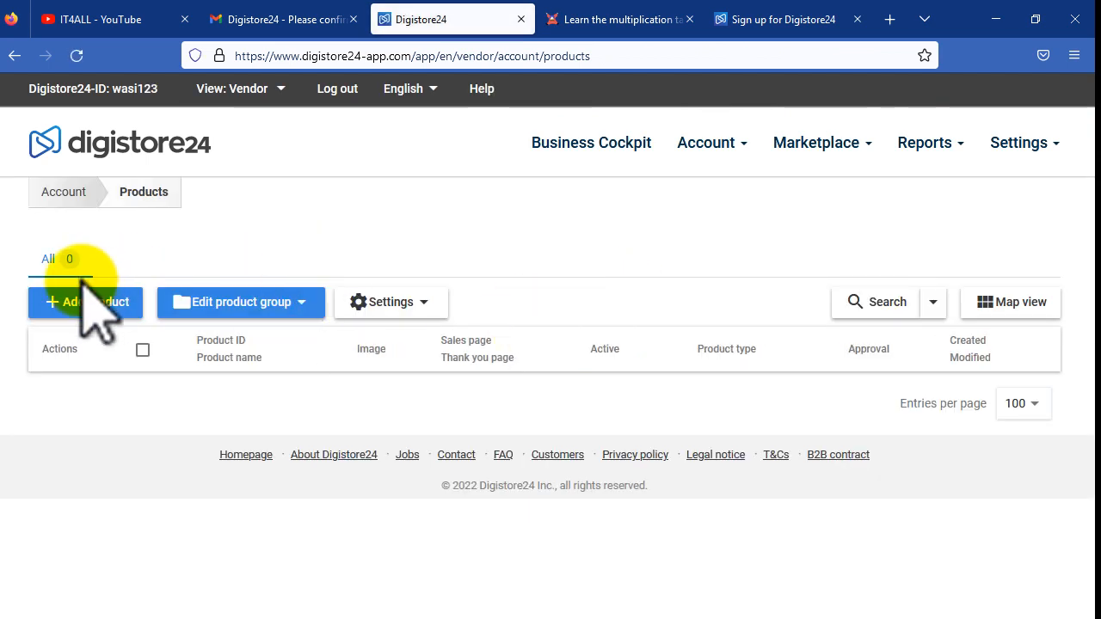
{"action": "left_click", "coordinate": [86, 301]}
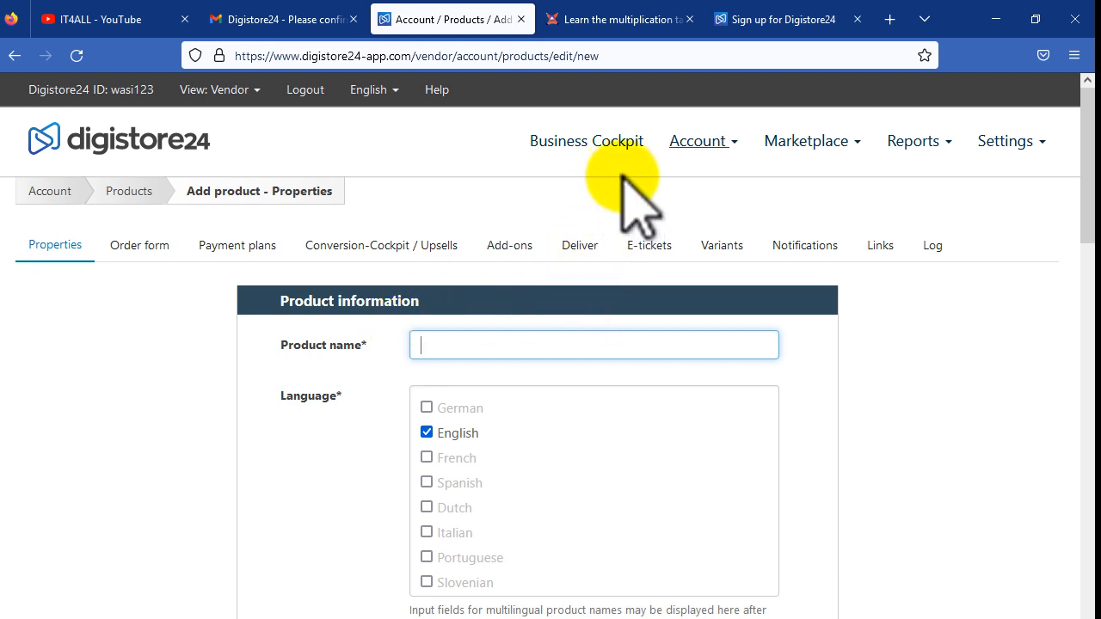
{"action": "left_click", "coordinate": [696, 141]}
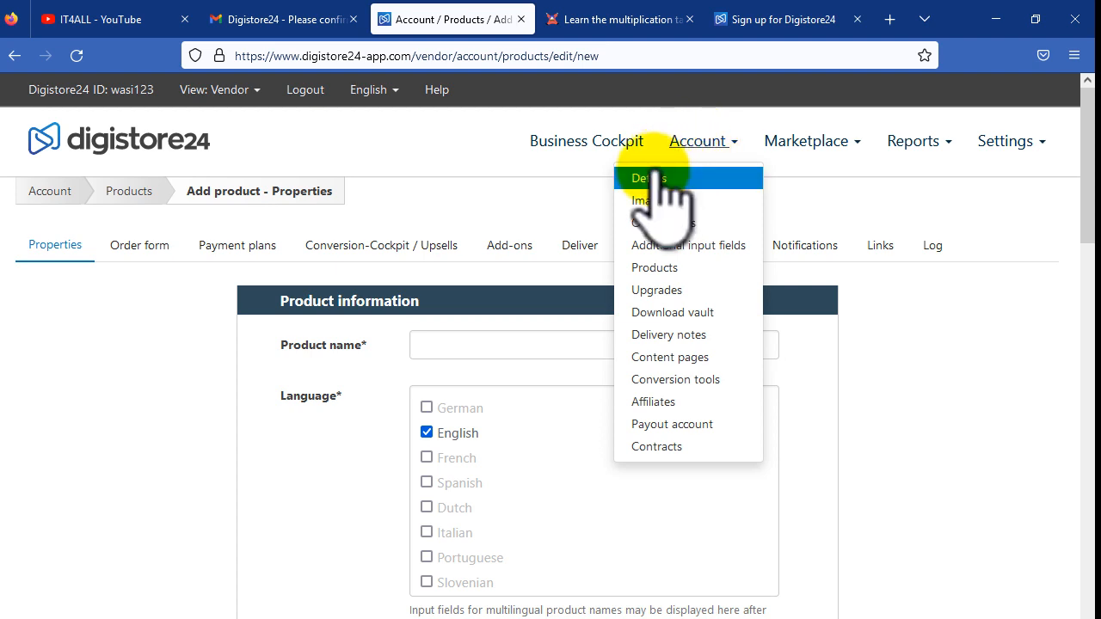
Step: Open the Payout account settings and enter the current account password
{"action": "left_click", "coordinate": [705, 425]}
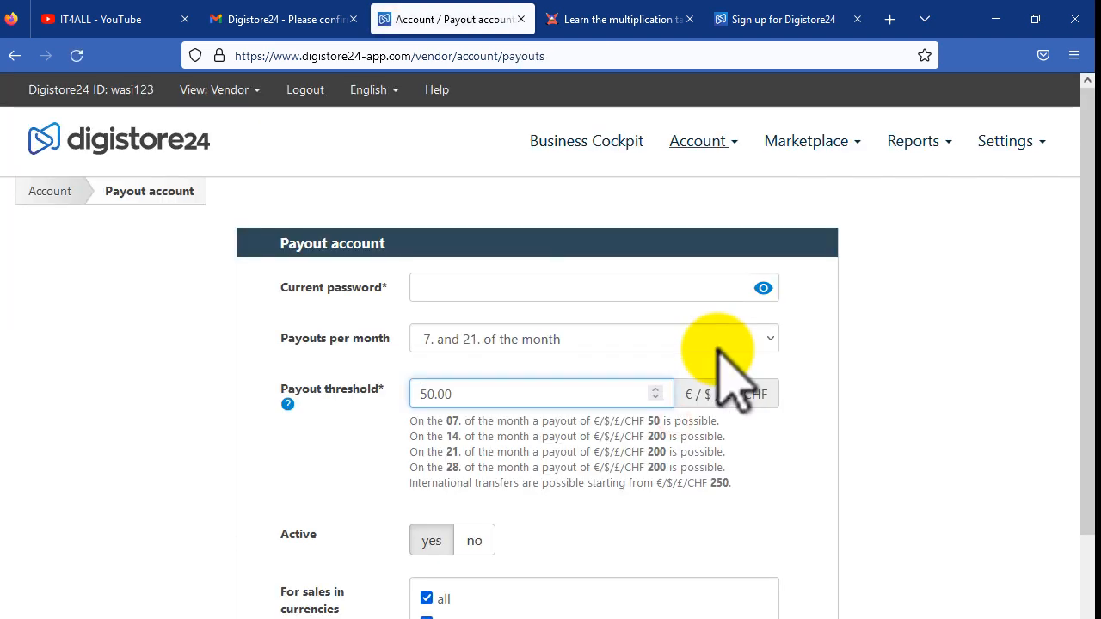
{"action": "left_click", "coordinate": [473, 287]}
{"action": "type", "text": "••••••••"}
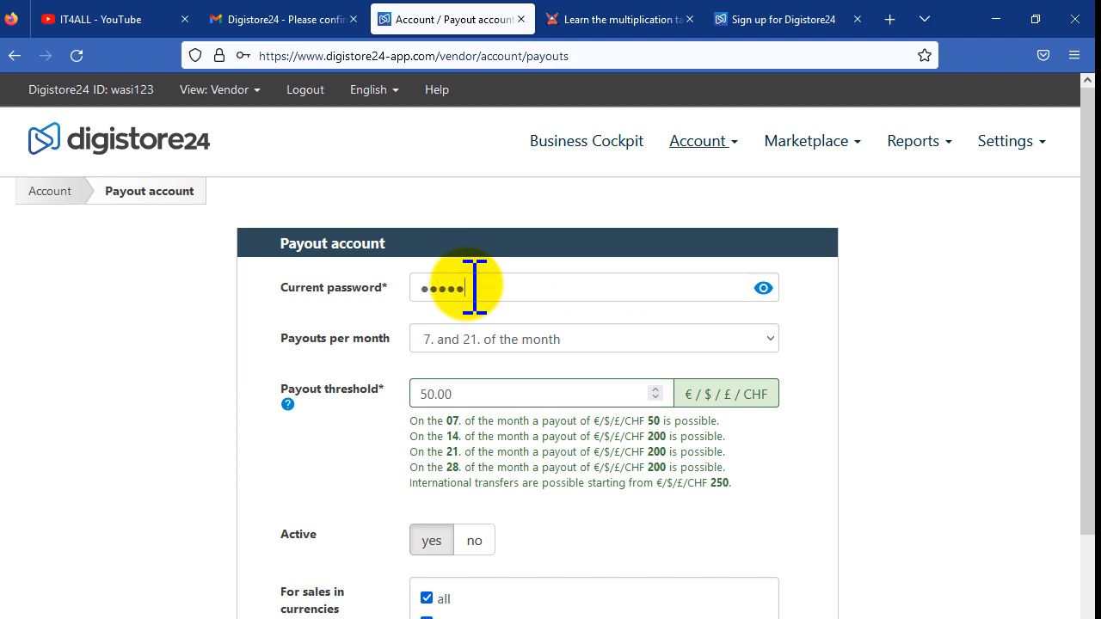
{"action": "type", "text": "•"}
{"action": "key", "text": "ctrl+a"}
{"action": "type", "text": "••••"}
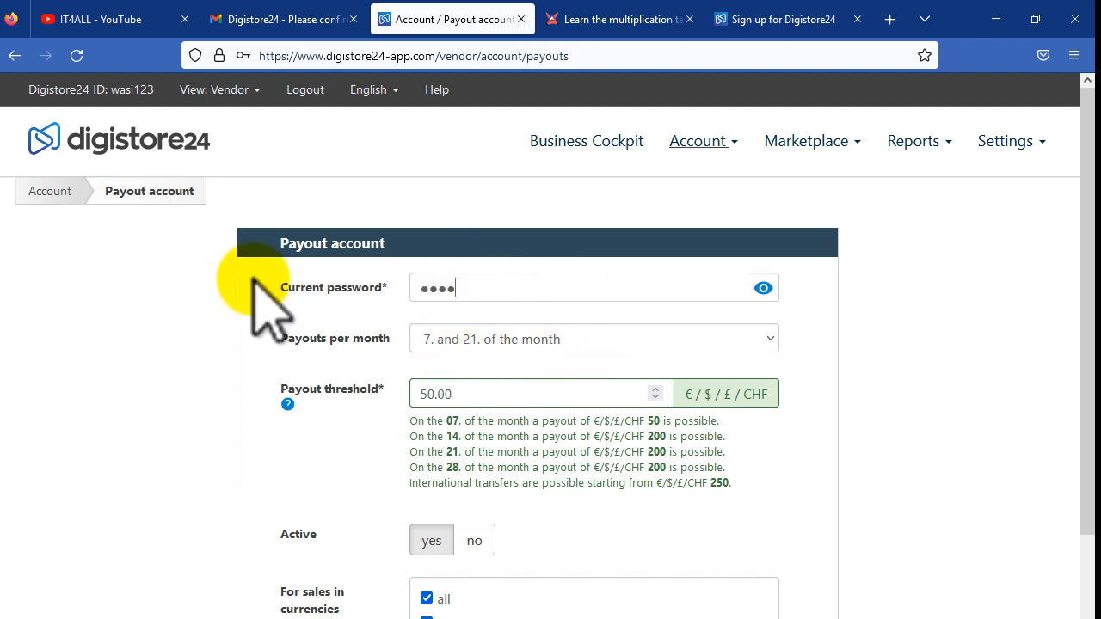
{"action": "type", "text": "•••••"}
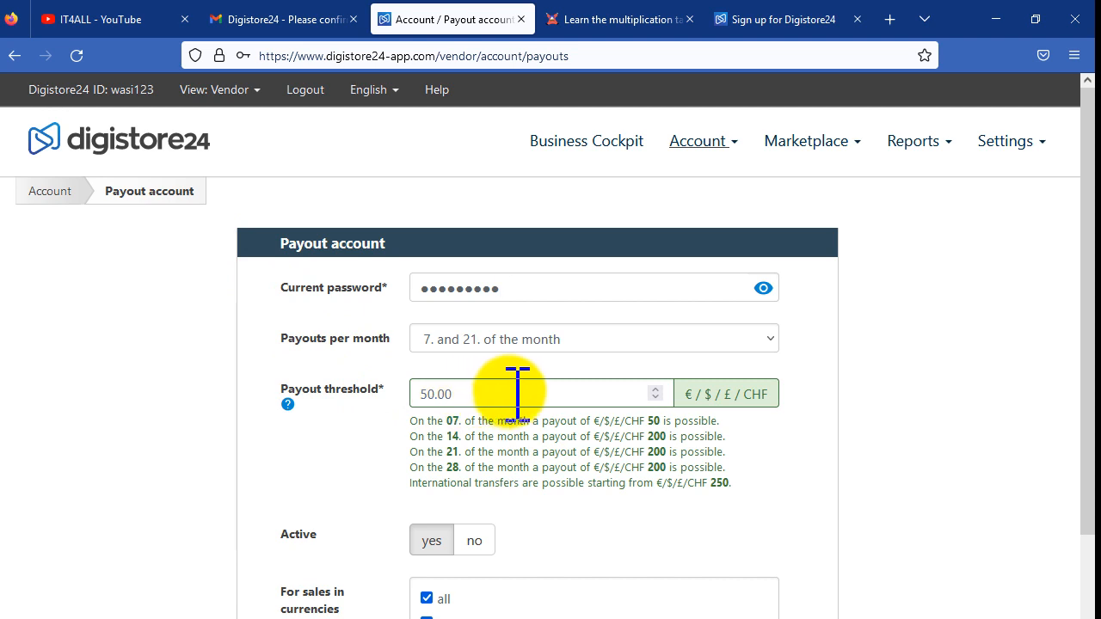
Step: Review the 50.00 payout threshold and the notification e-mail address field
{"action": "left_click_drag", "start_coordinate": [520, 391], "coordinate": [376, 393]}
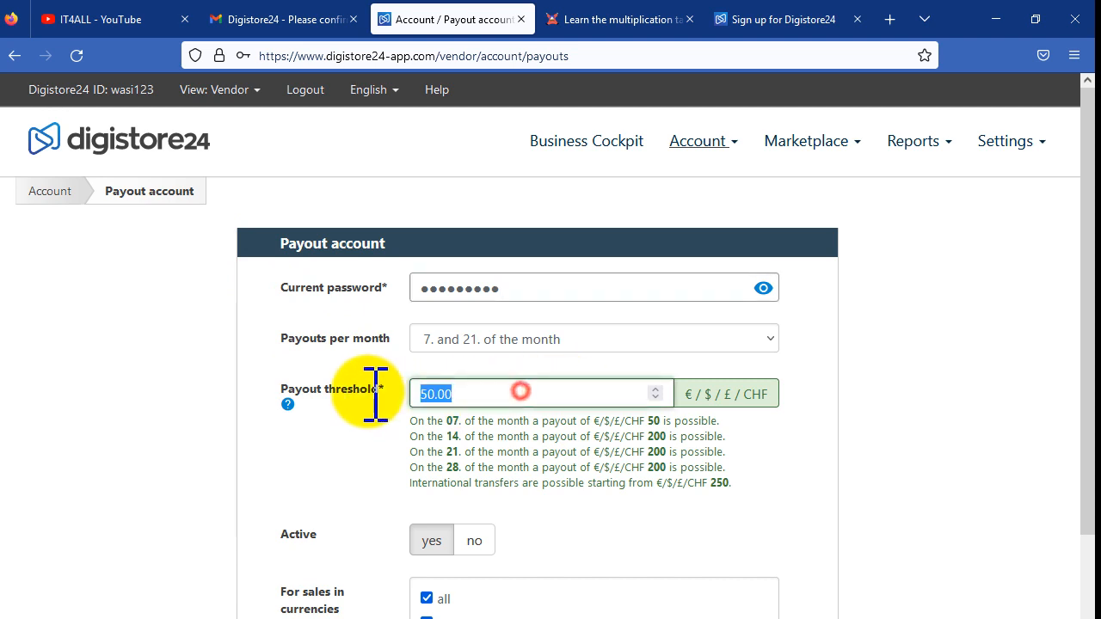
{"action": "left_click", "coordinate": [713, 394]}
{"action": "left_click_drag", "start_coordinate": [516, 393], "coordinate": [433, 387]}
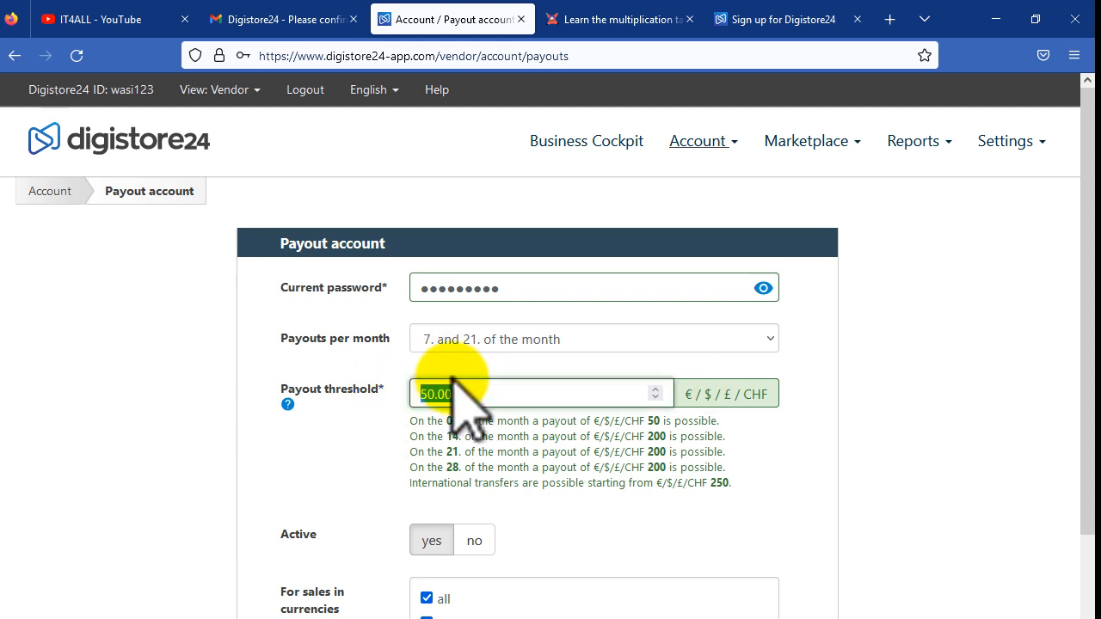
{"action": "scroll", "coordinate": [369, 322], "scroll_direction": "down", "scroll_amount": 5}
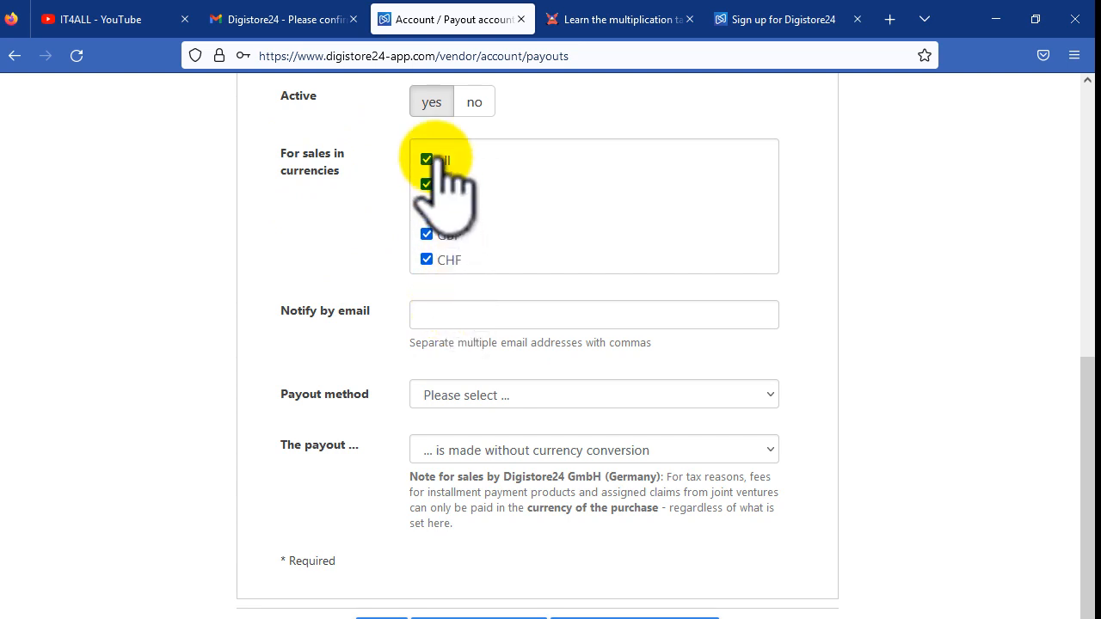
{"action": "left_click_drag", "start_coordinate": [283, 314], "coordinate": [369, 313]}
{"action": "left_click", "coordinate": [502, 312]}
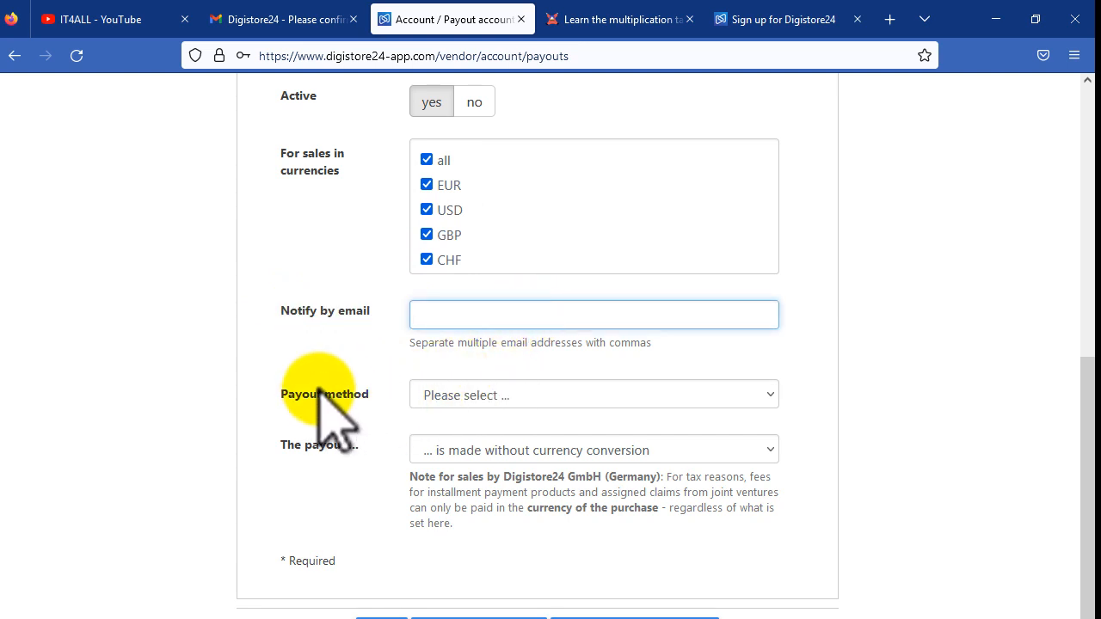
Step: Choose International bank transfer as payout method and review the new IBAN field
{"action": "left_click", "coordinate": [473, 396]}
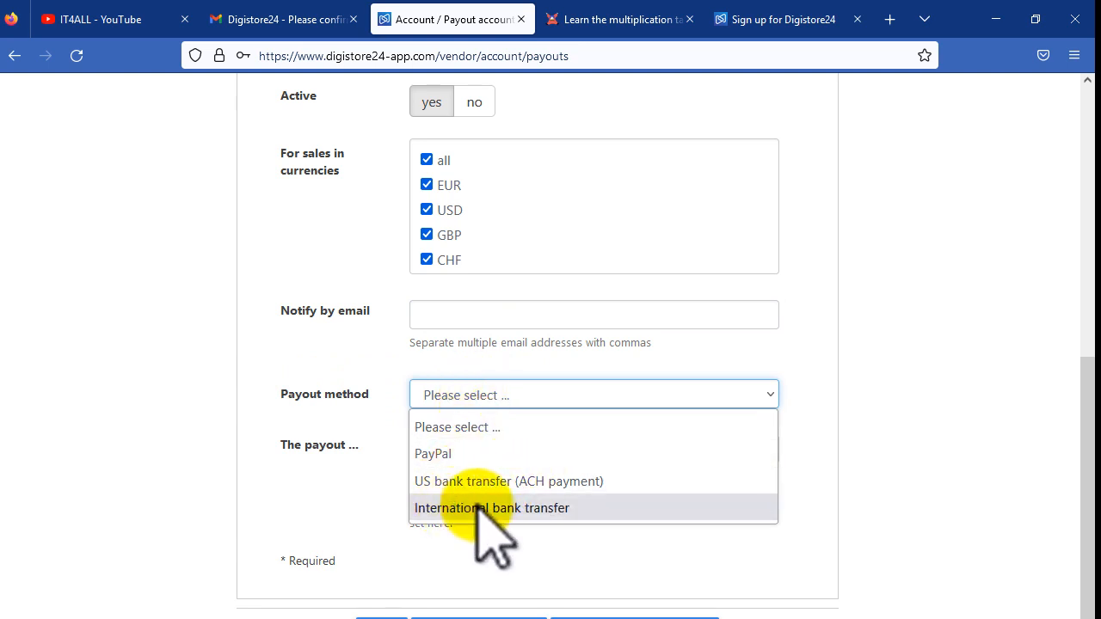
{"action": "left_click", "coordinate": [552, 507]}
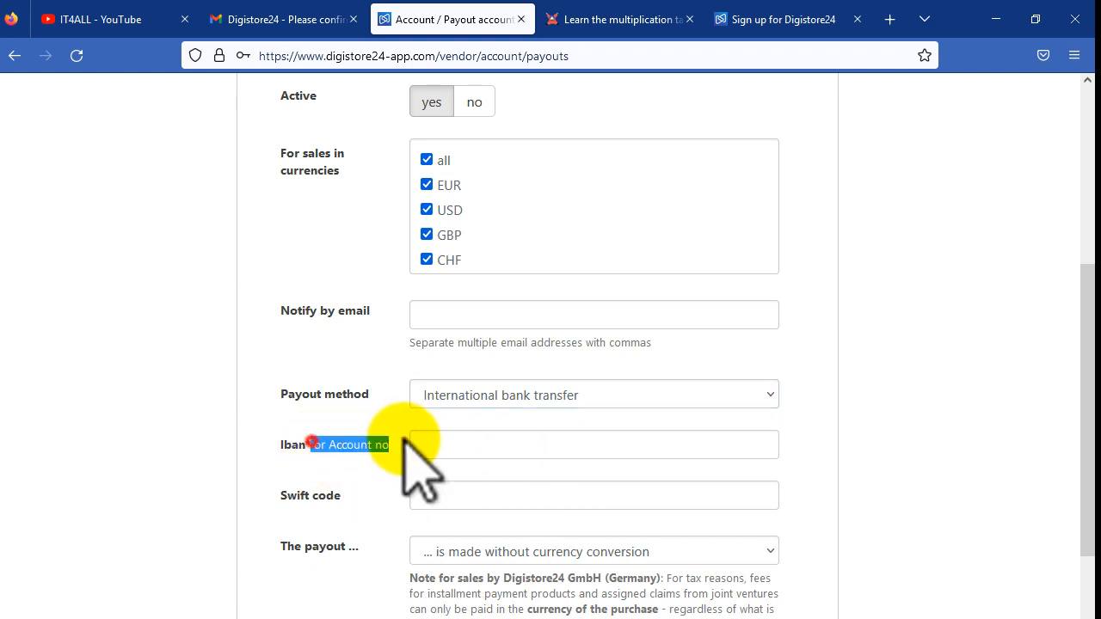
{"action": "left_click", "coordinate": [462, 438]}
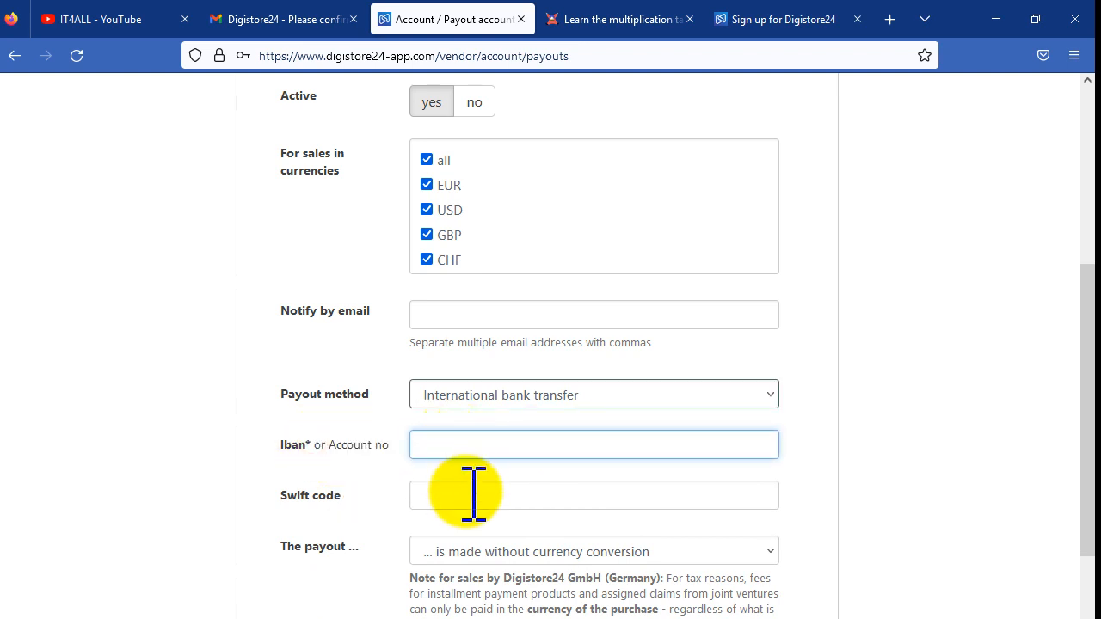
{"action": "scroll", "coordinate": [469, 492], "scroll_direction": "down", "scroll_amount": 6}
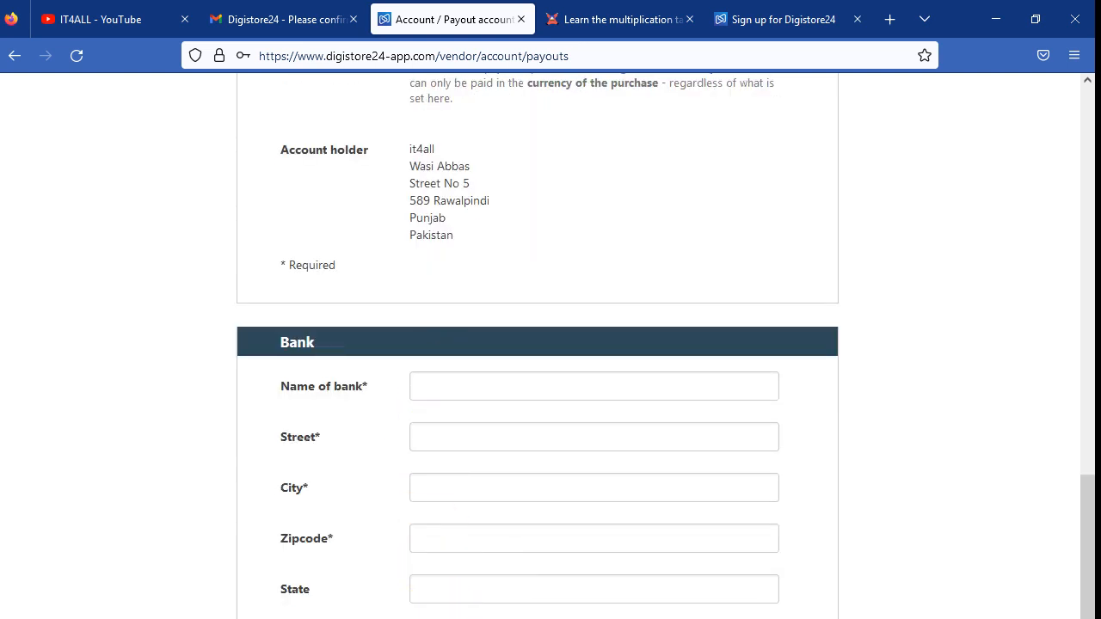
{"action": "scroll", "coordinate": [598, 488], "scroll_direction": "up", "scroll_amount": 12}
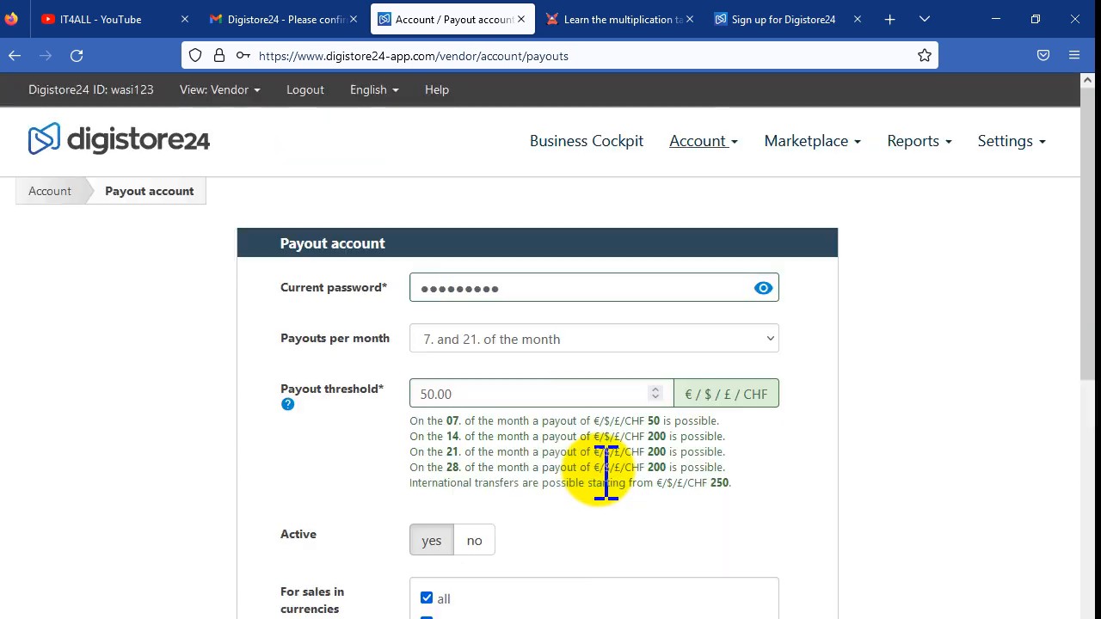